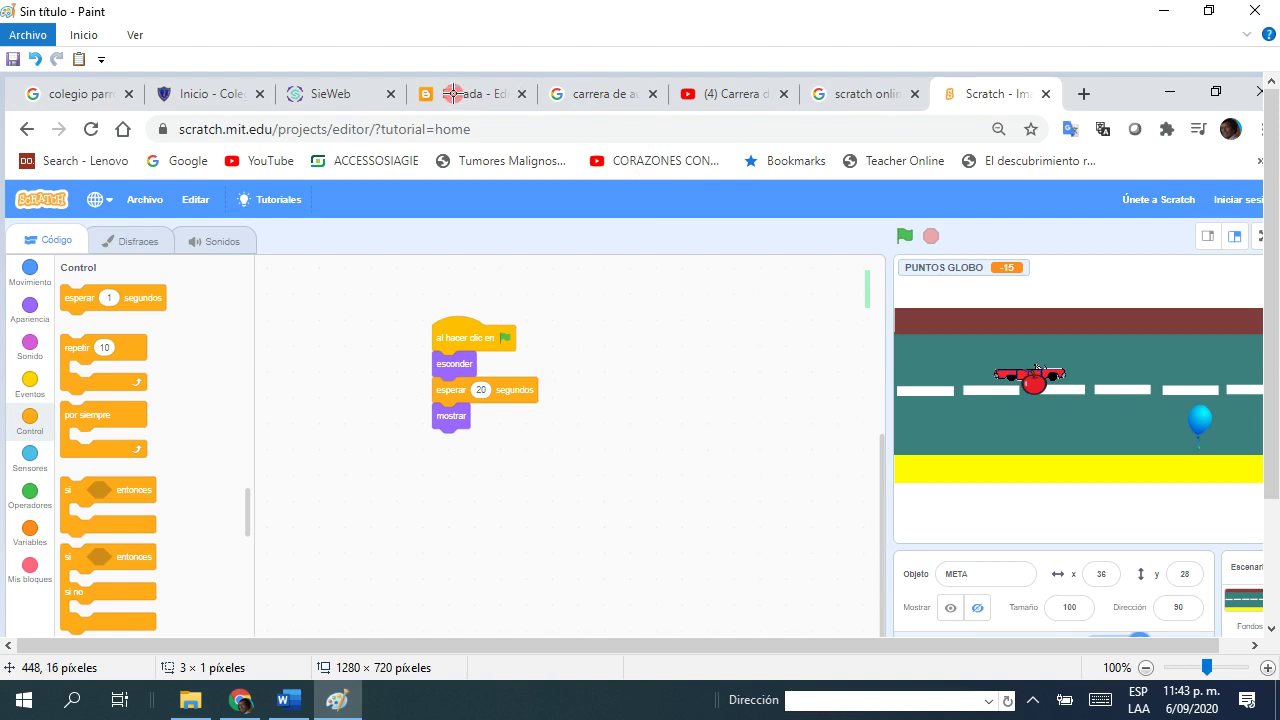
Step: Switch to the new Scratch project in Chrome and delete the cat sprite
{"action": "left_click", "coordinate": [237, 704]}
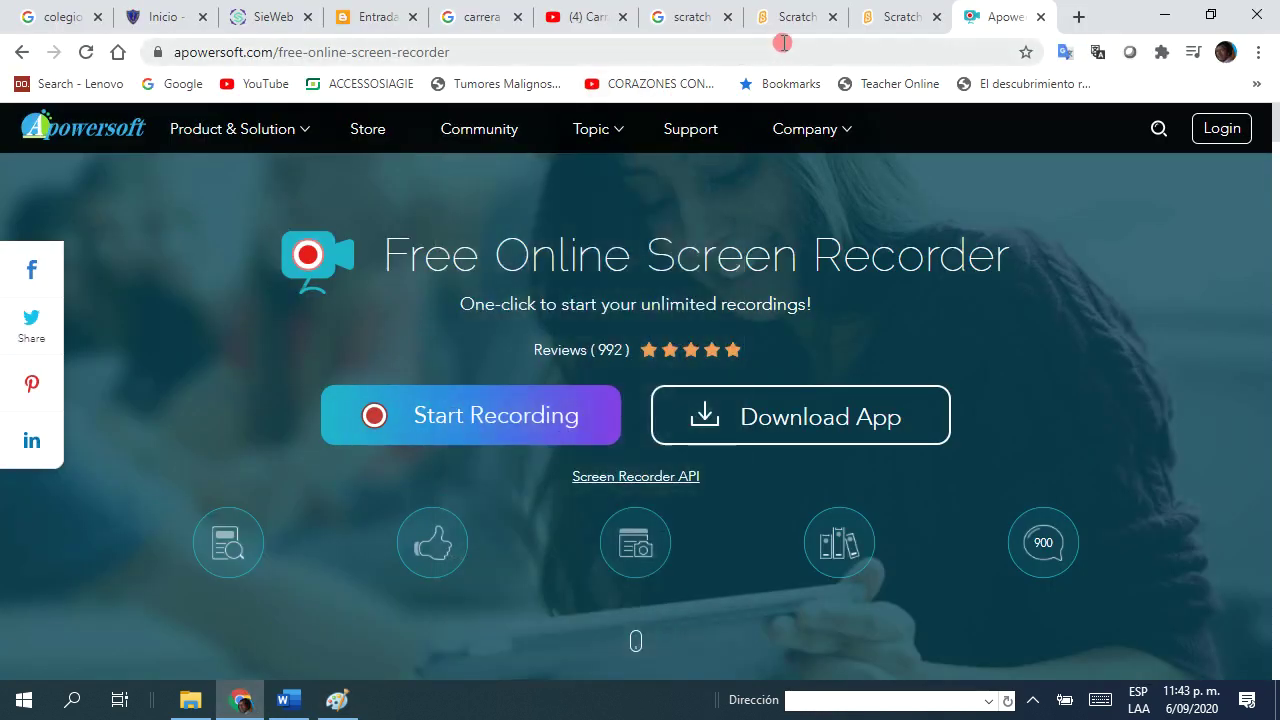
{"action": "left_click", "coordinate": [889, 20]}
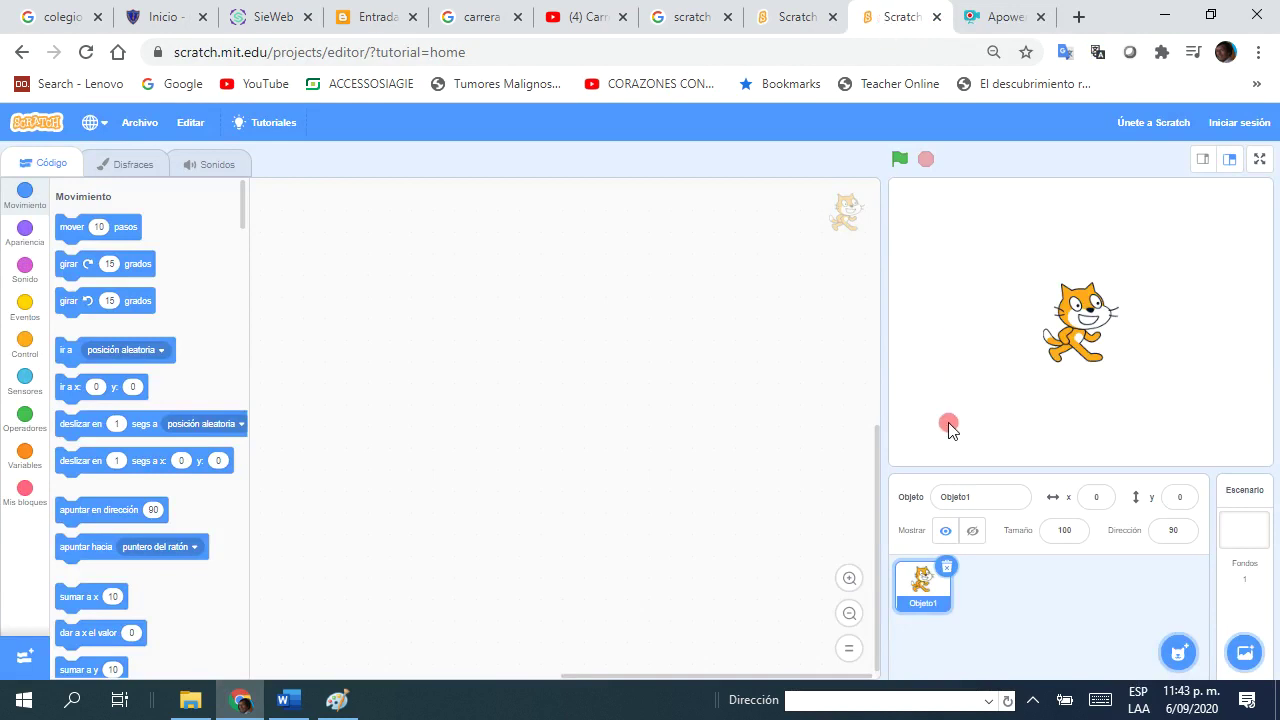
{"action": "left_click", "coordinate": [944, 568]}
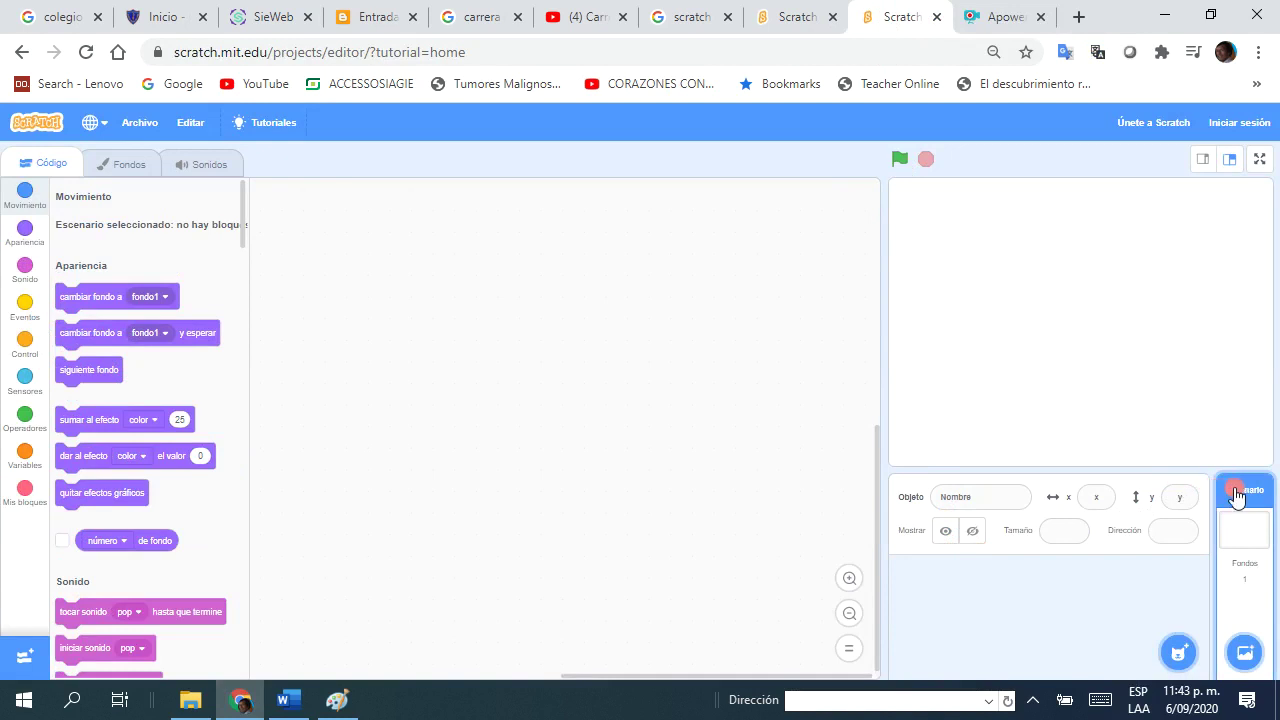
Step: Open the stage backdrop for painting and set the fill to dark purple with color 69, saturation 49 and brightness 52
{"action": "mouse_move", "coordinate": [1233, 646]}
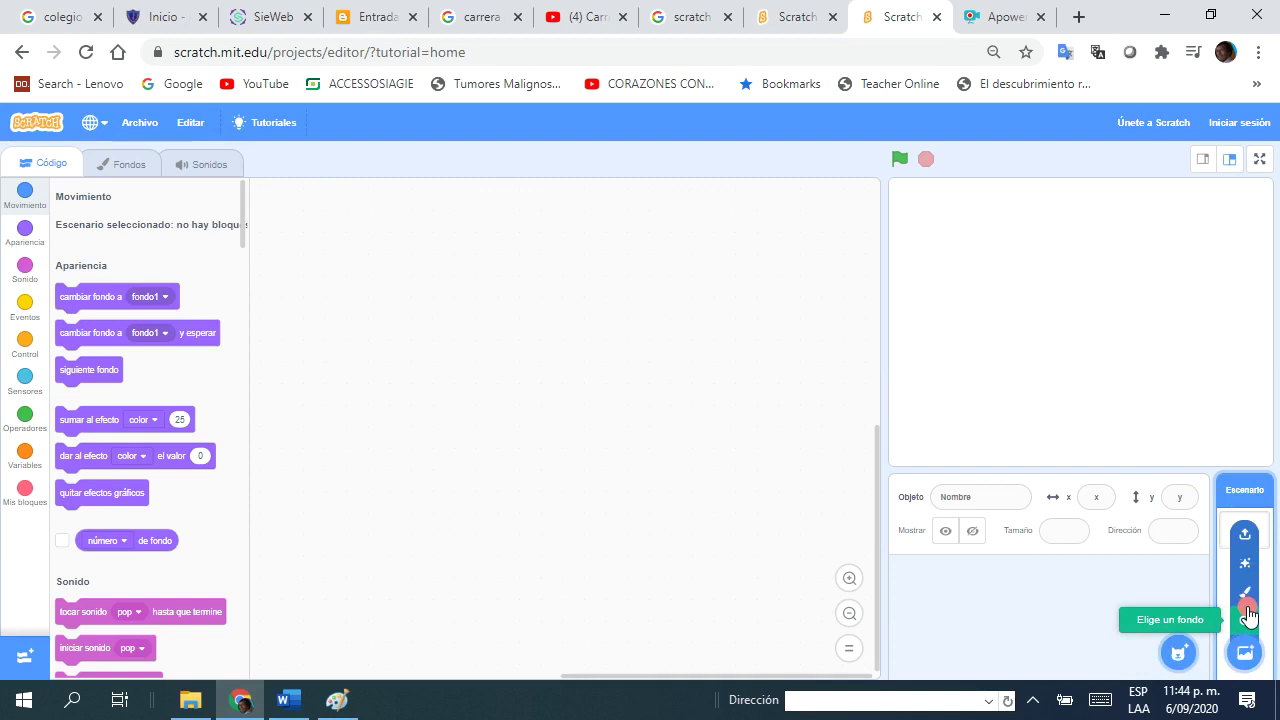
{"action": "left_click", "coordinate": [135, 173]}
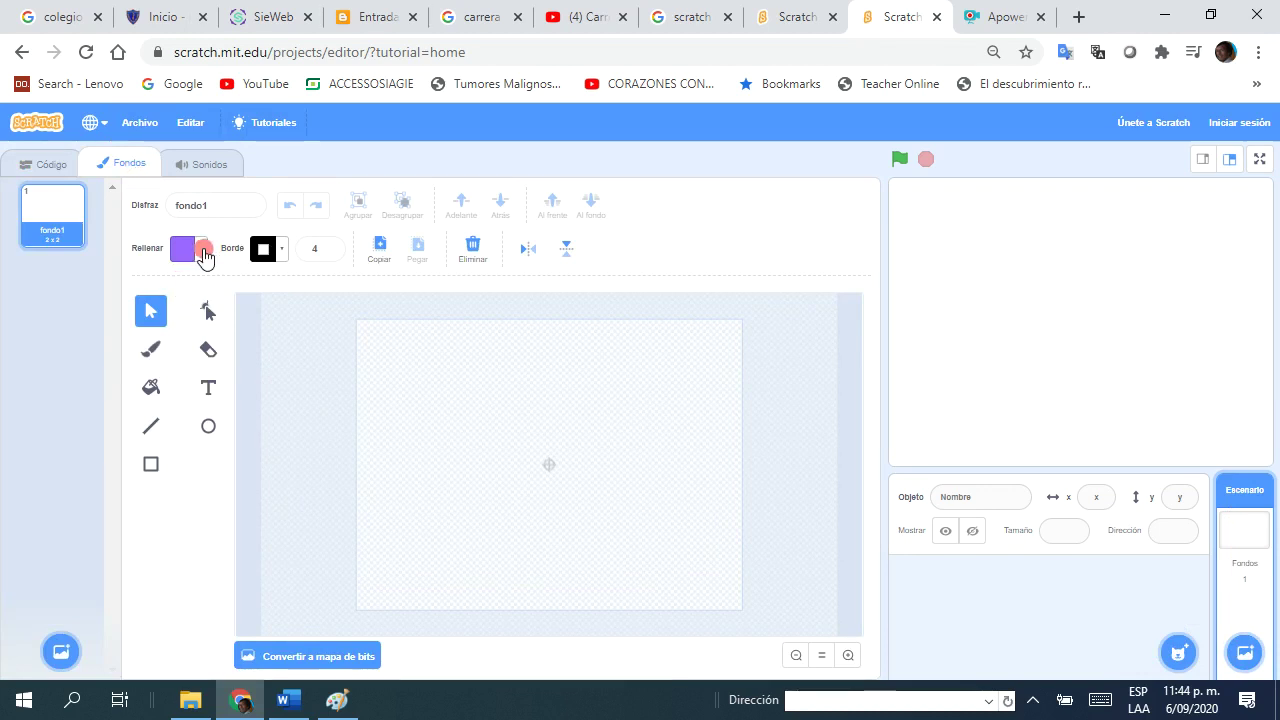
{"action": "left_click", "coordinate": [203, 253]}
{"action": "left_click_drag", "start_coordinate": [193, 337], "coordinate": [120, 337]}
{"action": "mouse_move", "coordinate": [181, 388]}
{"action": "left_mouse_down"}
{"action": "mouse_move", "coordinate": [203, 388]}
{"action": "mouse_move", "coordinate": [158, 389]}
{"action": "left_mouse_up"}
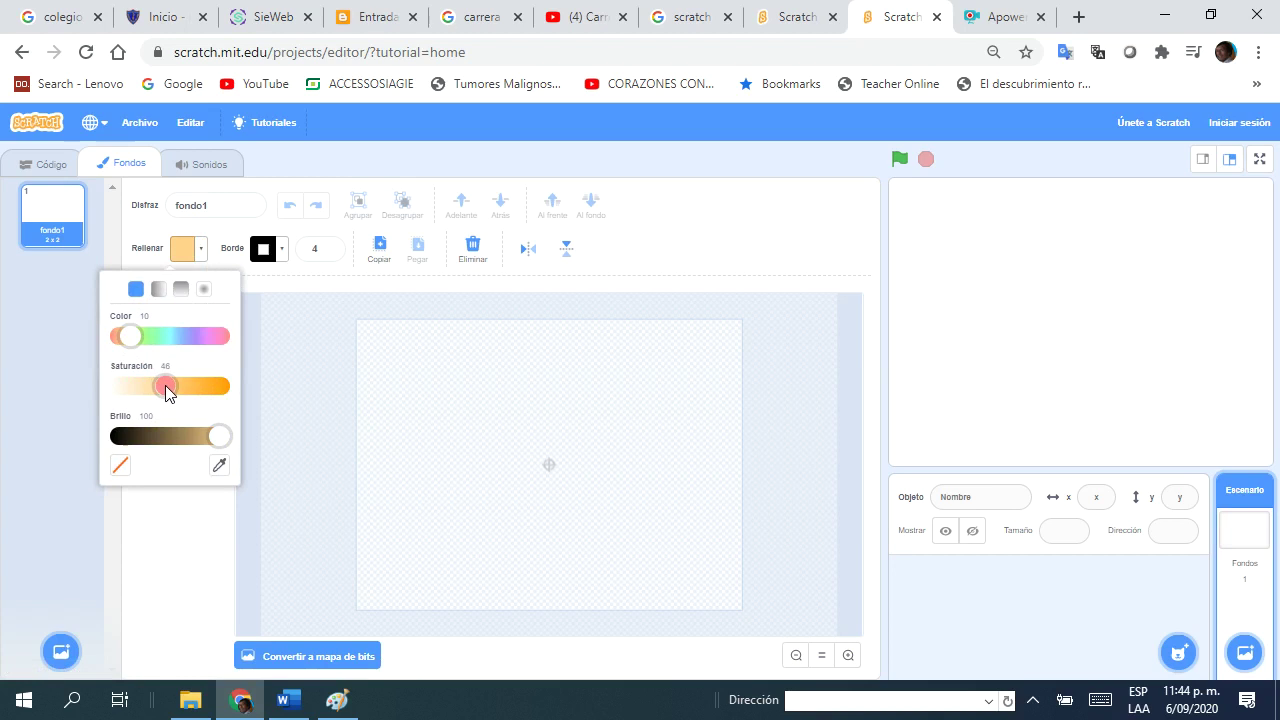
{"action": "left_click_drag", "start_coordinate": [128, 338], "coordinate": [193, 341]}
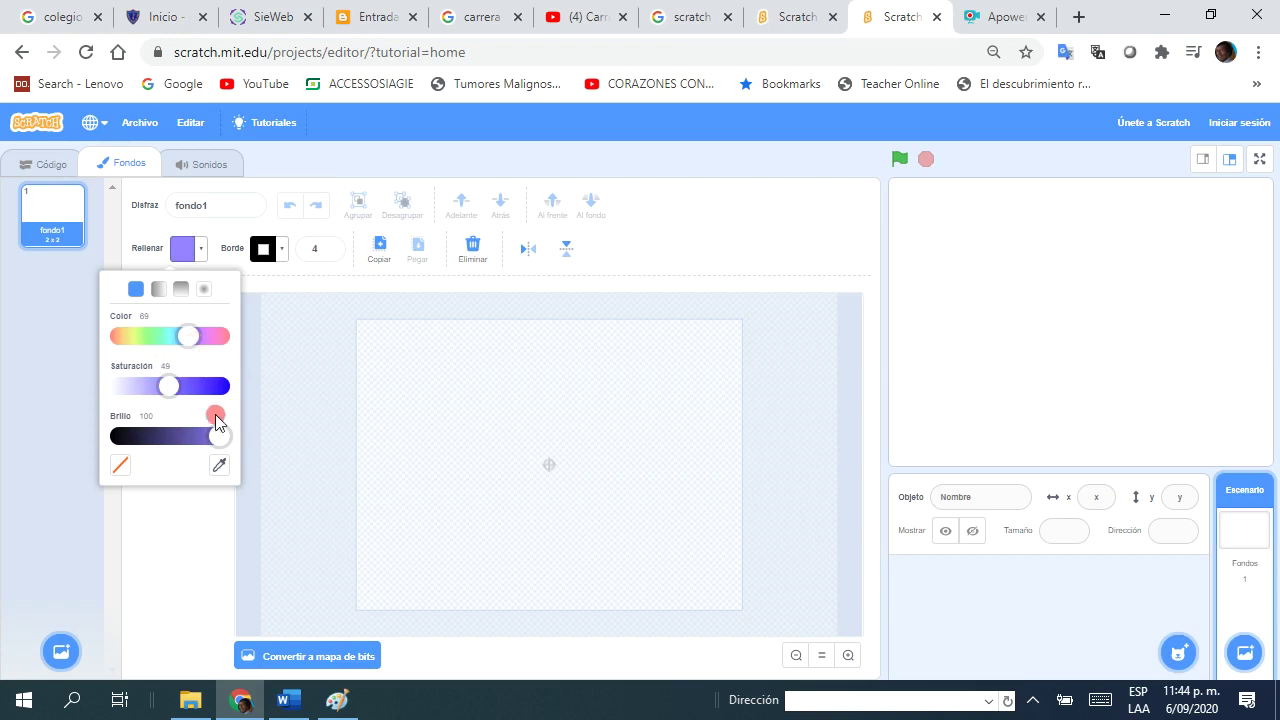
{"action": "left_click_drag", "start_coordinate": [218, 440], "coordinate": [174, 441]}
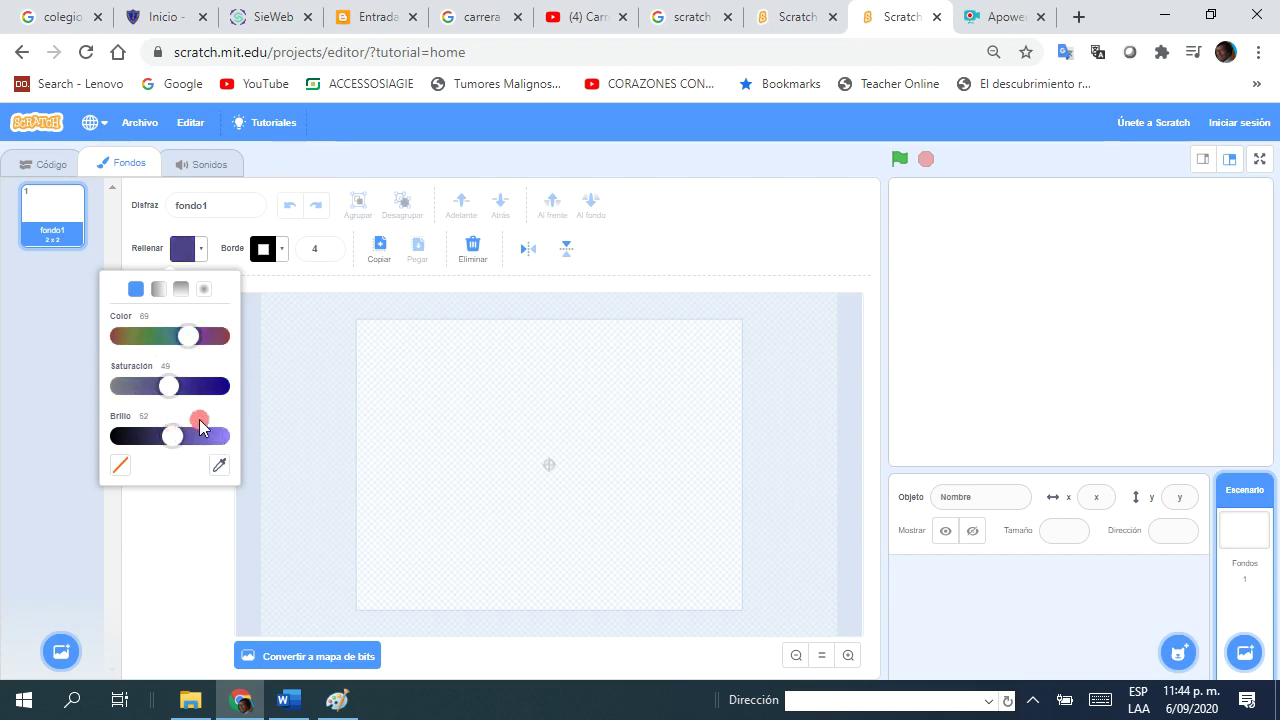
{"action": "left_click", "coordinate": [155, 550]}
Step: Remove the outline and draw a full-width road rectangle about 480 × 148 across the middle of the backdrop
{"action": "left_click", "coordinate": [285, 250]}
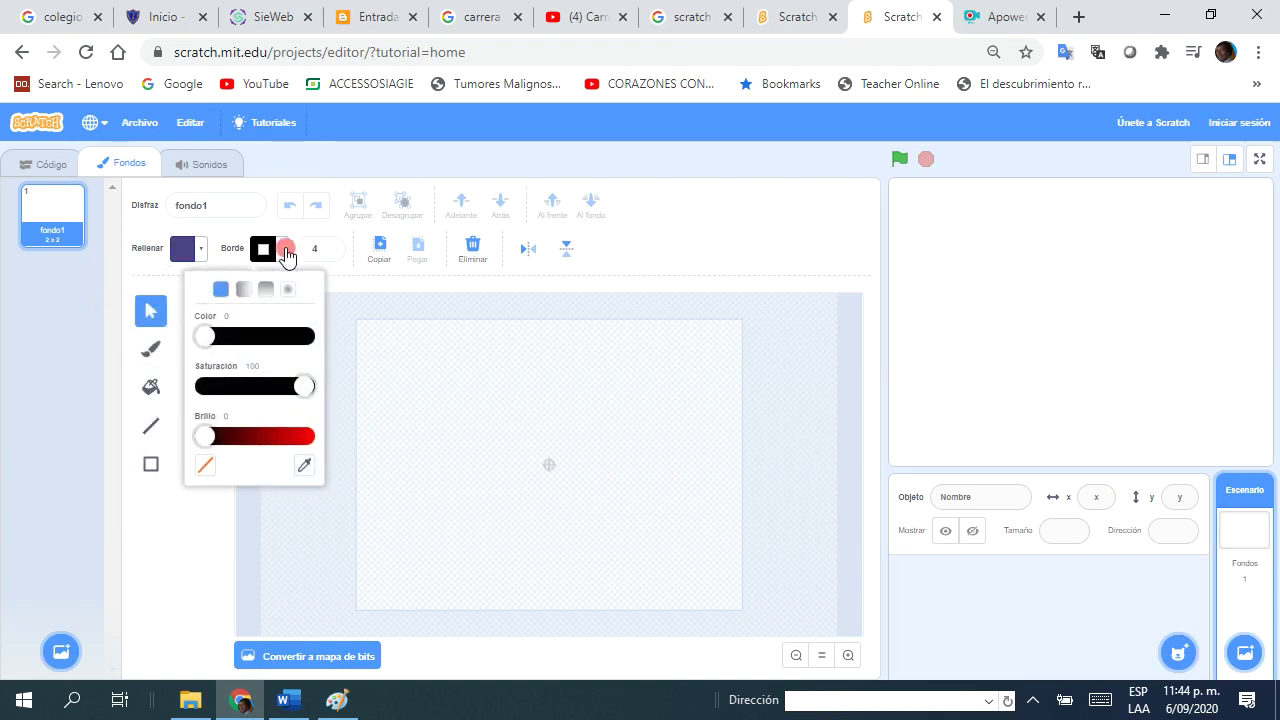
{"action": "left_click", "coordinate": [207, 463]}
{"action": "left_click", "coordinate": [151, 465]}
{"action": "left_click", "coordinate": [301, 428]}
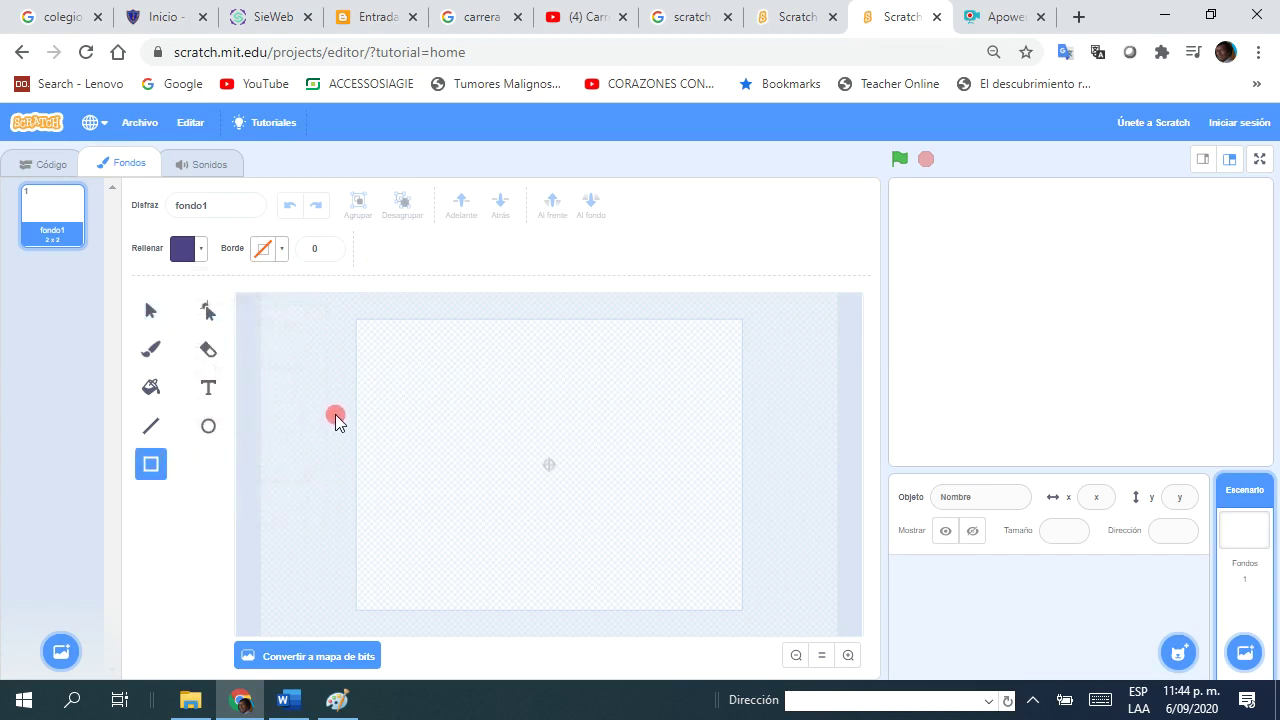
{"action": "left_click_drag", "start_coordinate": [358, 400], "coordinate": [742, 520]}
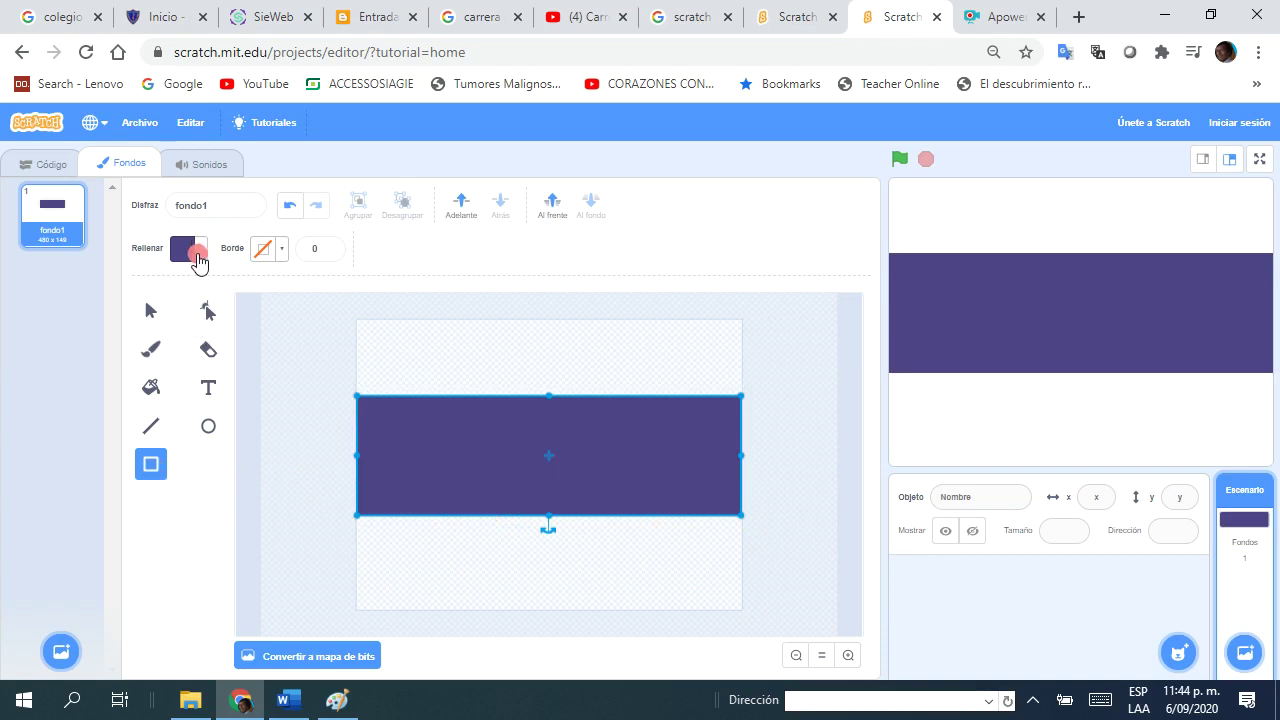
Step: Try brown on the road rectangle, but settle on a slightly darker purple fill with saturation 49 and brightness 49
{"action": "left_click", "coordinate": [199, 252]}
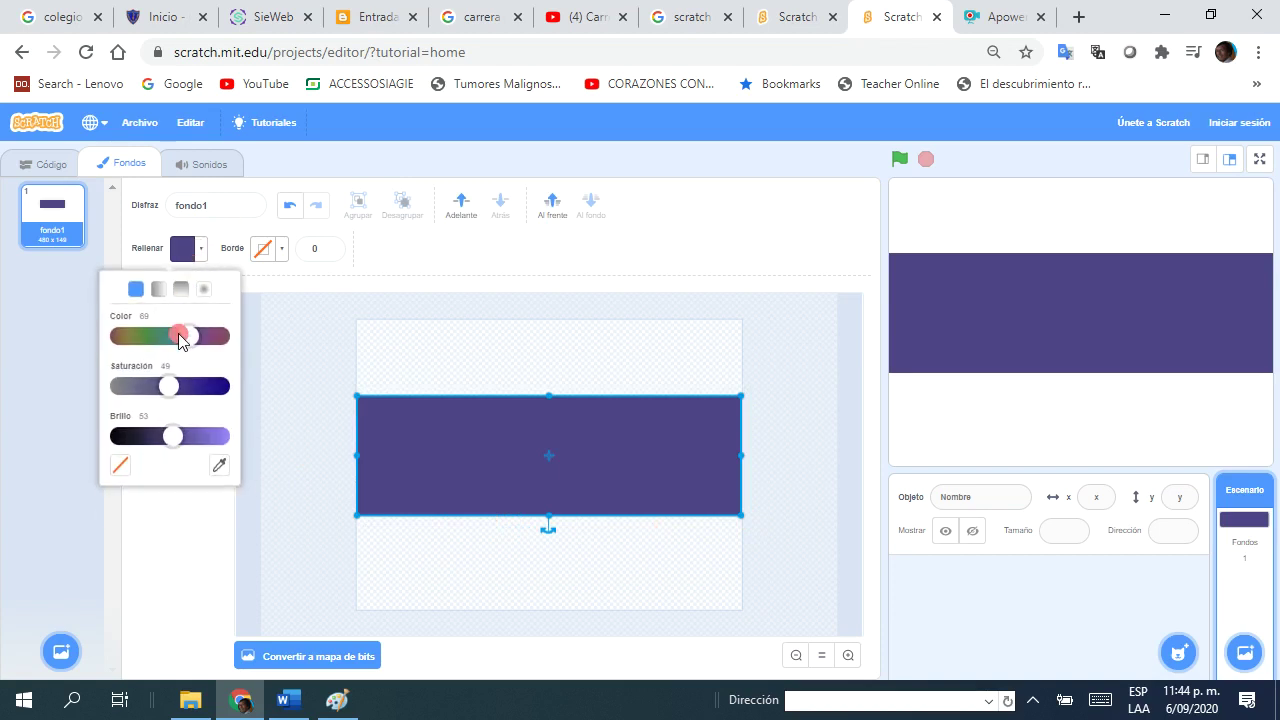
{"action": "left_click_drag", "start_coordinate": [186, 333], "coordinate": [114, 340]}
{"action": "left_click", "coordinate": [176, 436]}
{"action": "left_click_drag", "start_coordinate": [176, 440], "coordinate": [150, 442]}
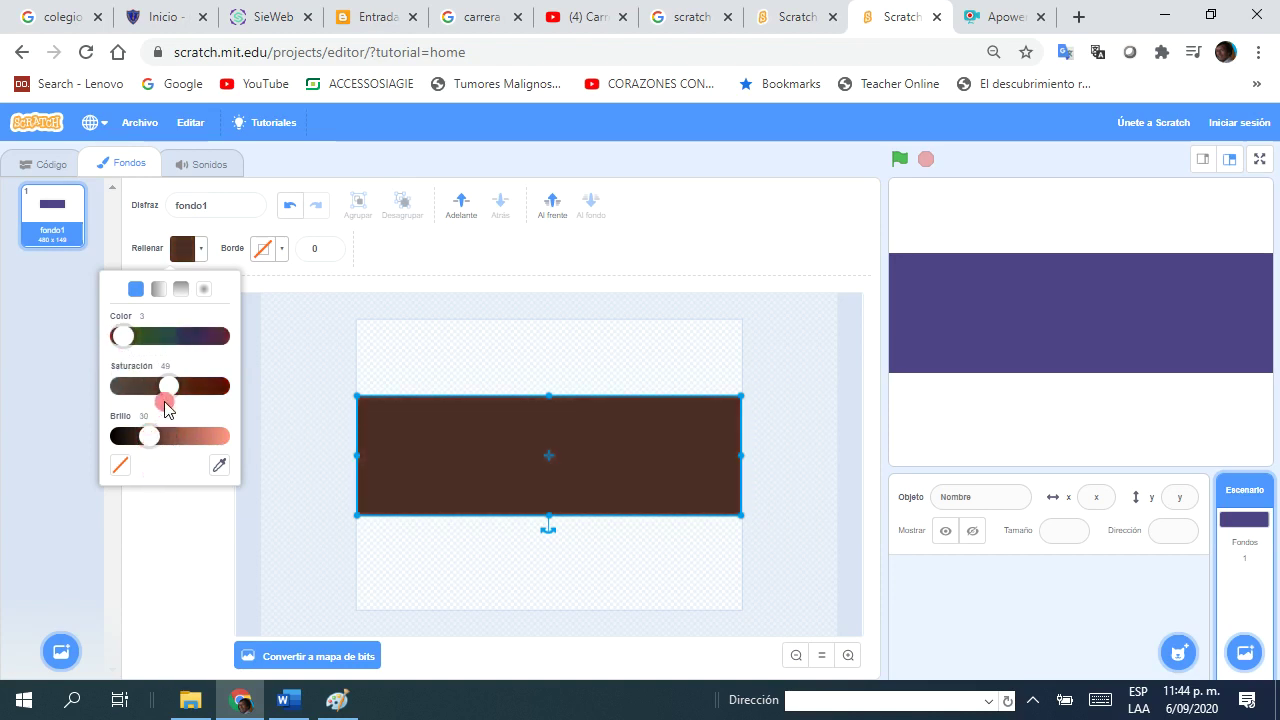
{"action": "mouse_move", "coordinate": [157, 443]}
{"action": "left_mouse_down"}
{"action": "mouse_move", "coordinate": [207, 440]}
{"action": "mouse_move", "coordinate": [172, 443]}
{"action": "left_mouse_up"}
{"action": "left_click_drag", "start_coordinate": [122, 336], "coordinate": [194, 345]}
{"action": "left_click", "coordinate": [172, 590]}
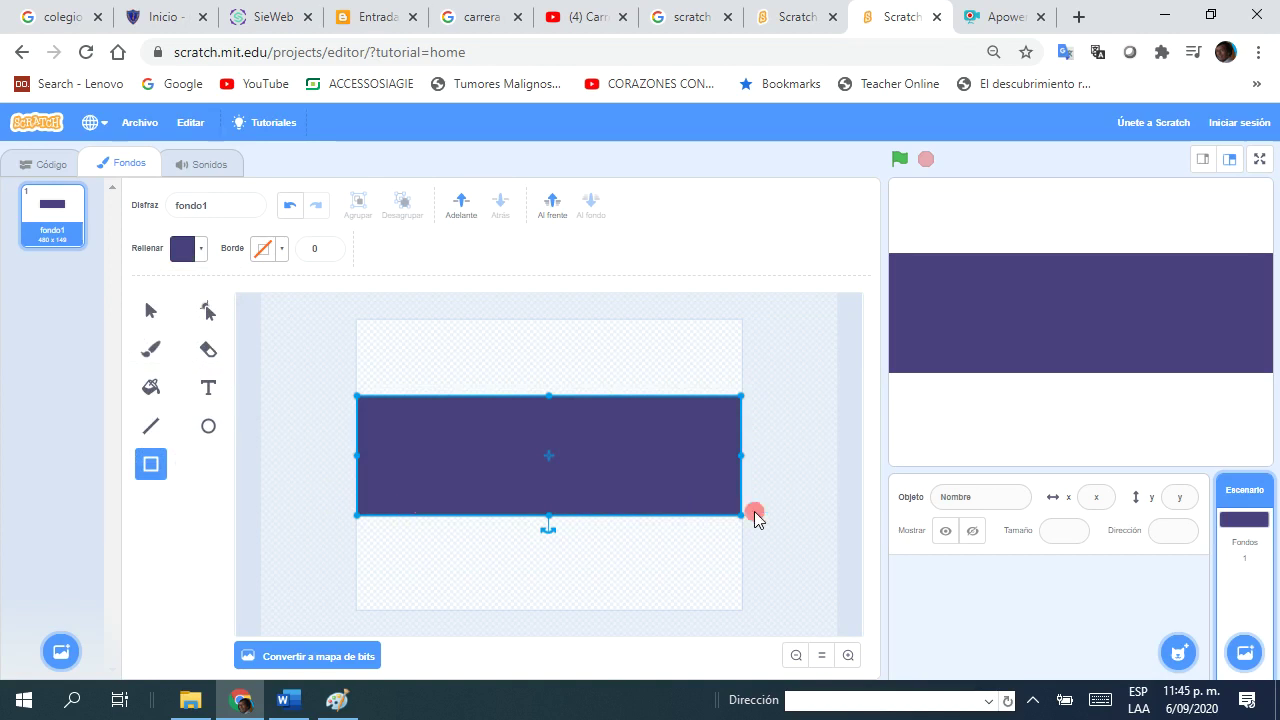
{"action": "left_click", "coordinate": [676, 567]}
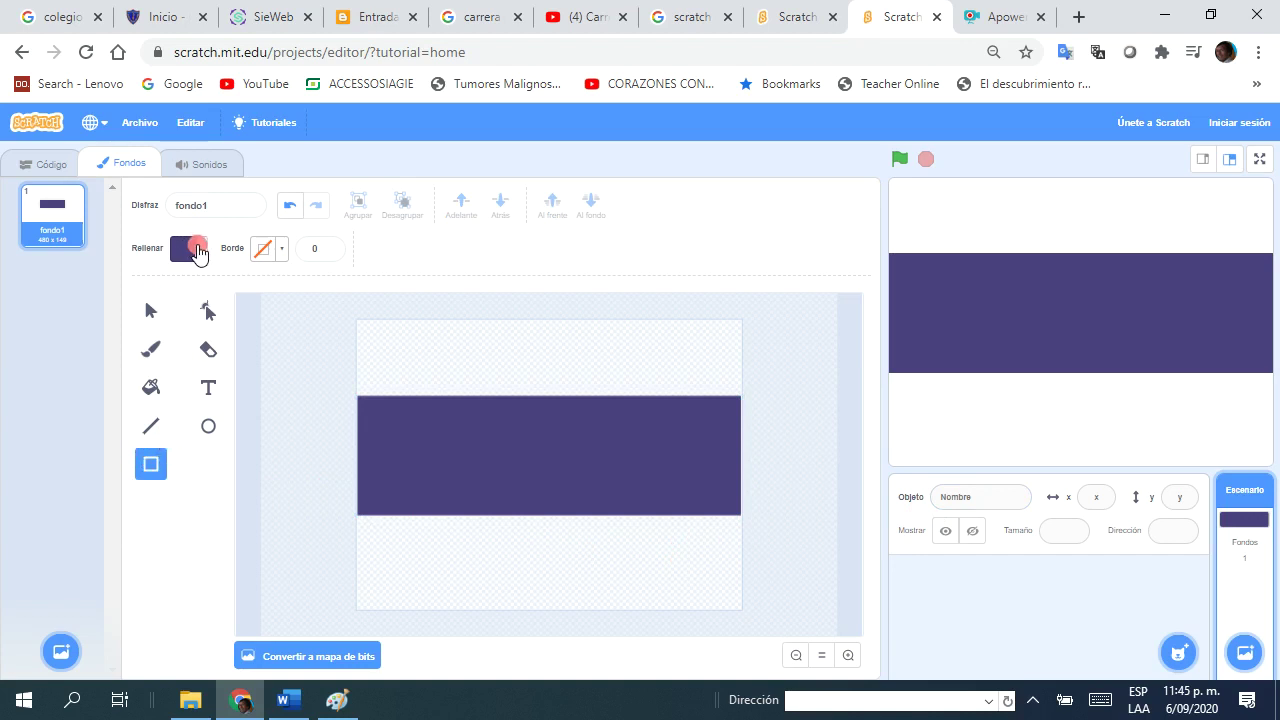
Step: Draw a thin full-width strip along the road's upper edge, filled brown with color 4, saturation 49 and brightness 49
{"action": "left_click", "coordinate": [198, 252]}
{"action": "left_click_drag", "start_coordinate": [182, 333], "coordinate": [119, 341]}
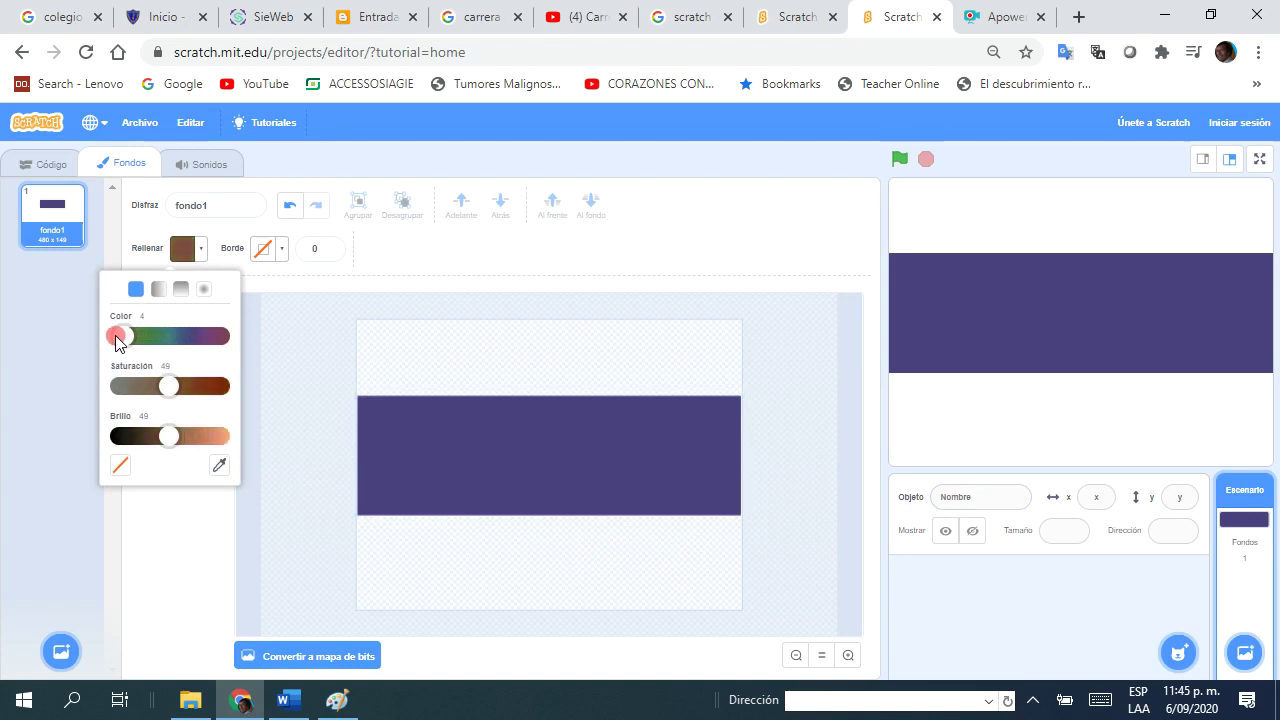
{"action": "left_click", "coordinate": [275, 476]}
{"action": "mouse_move", "coordinate": [357, 370]}
{"action": "left_mouse_down"}
{"action": "mouse_move", "coordinate": [484, 398]}
{"action": "mouse_move", "coordinate": [743, 400]}
{"action": "left_mouse_up"}
{"action": "left_click", "coordinate": [283, 577]}
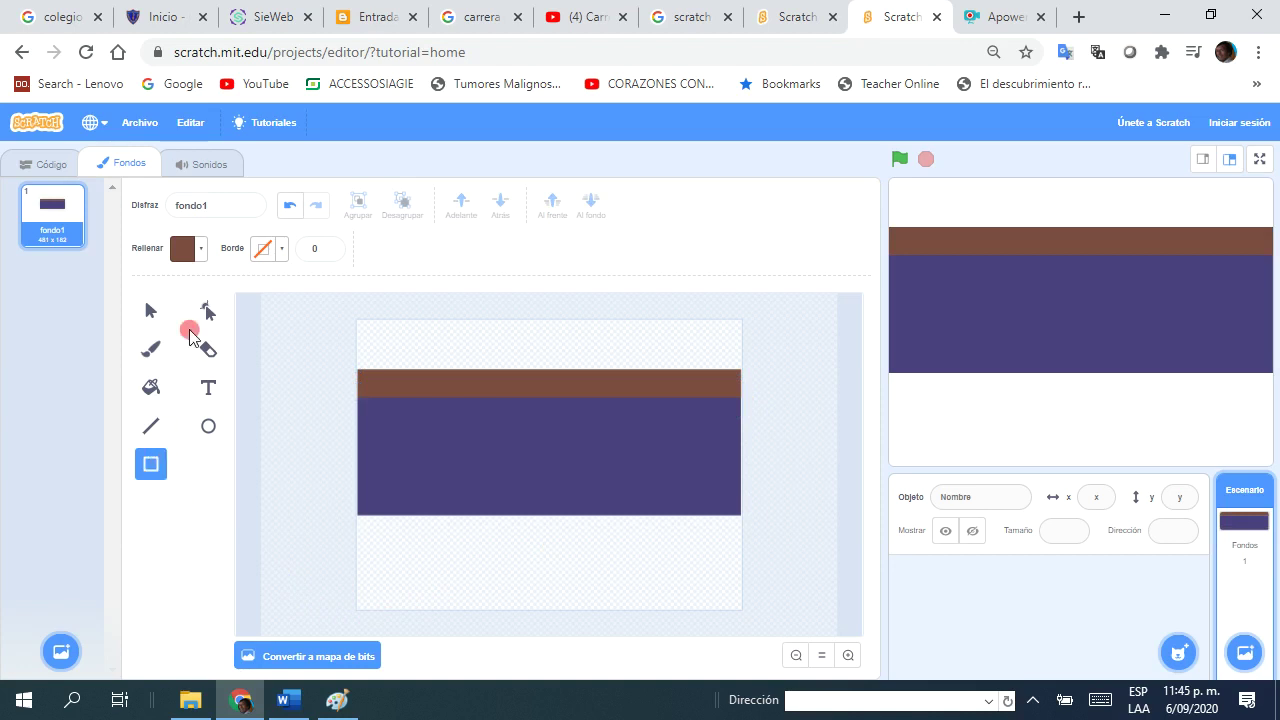
Step: Set the fill to bright yellow and draw a thin full-width strip along the road's lower edge
{"action": "left_click", "coordinate": [197, 258]}
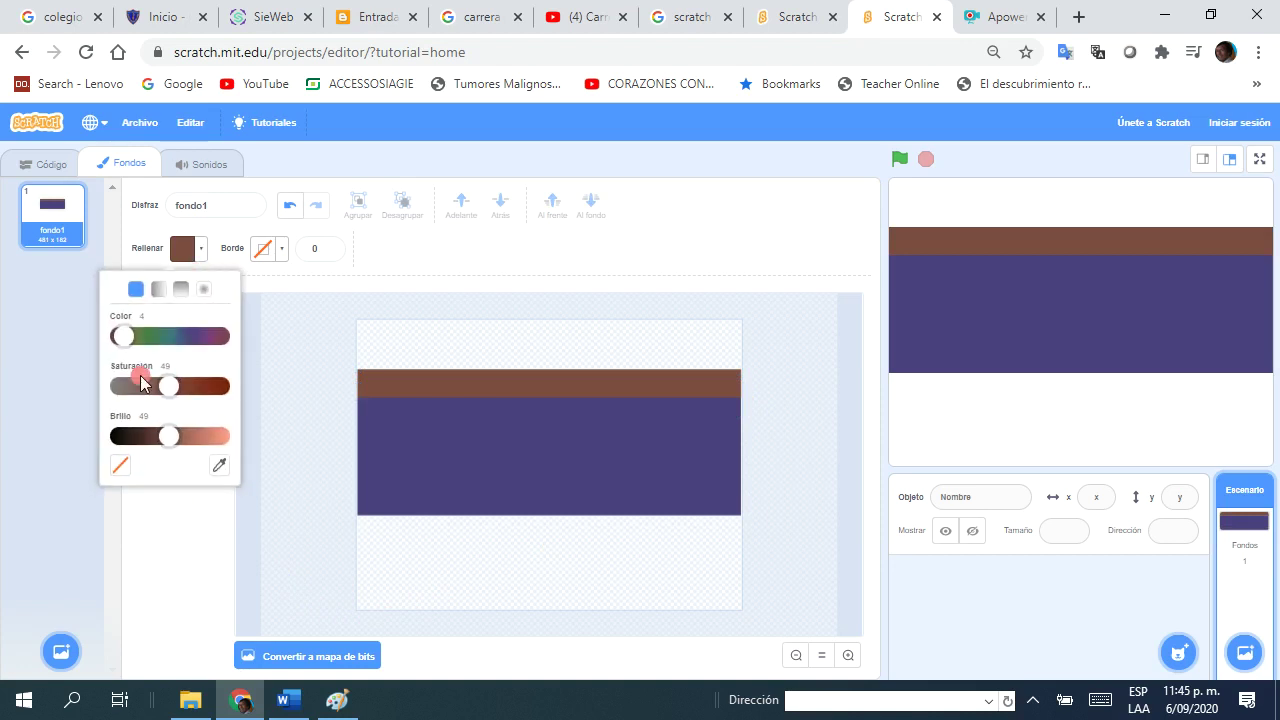
{"action": "left_click_drag", "start_coordinate": [125, 337], "coordinate": [205, 350]}
{"action": "left_click_drag", "start_coordinate": [172, 396], "coordinate": [133, 390]}
{"action": "left_click_drag", "start_coordinate": [209, 345], "coordinate": [122, 340]}
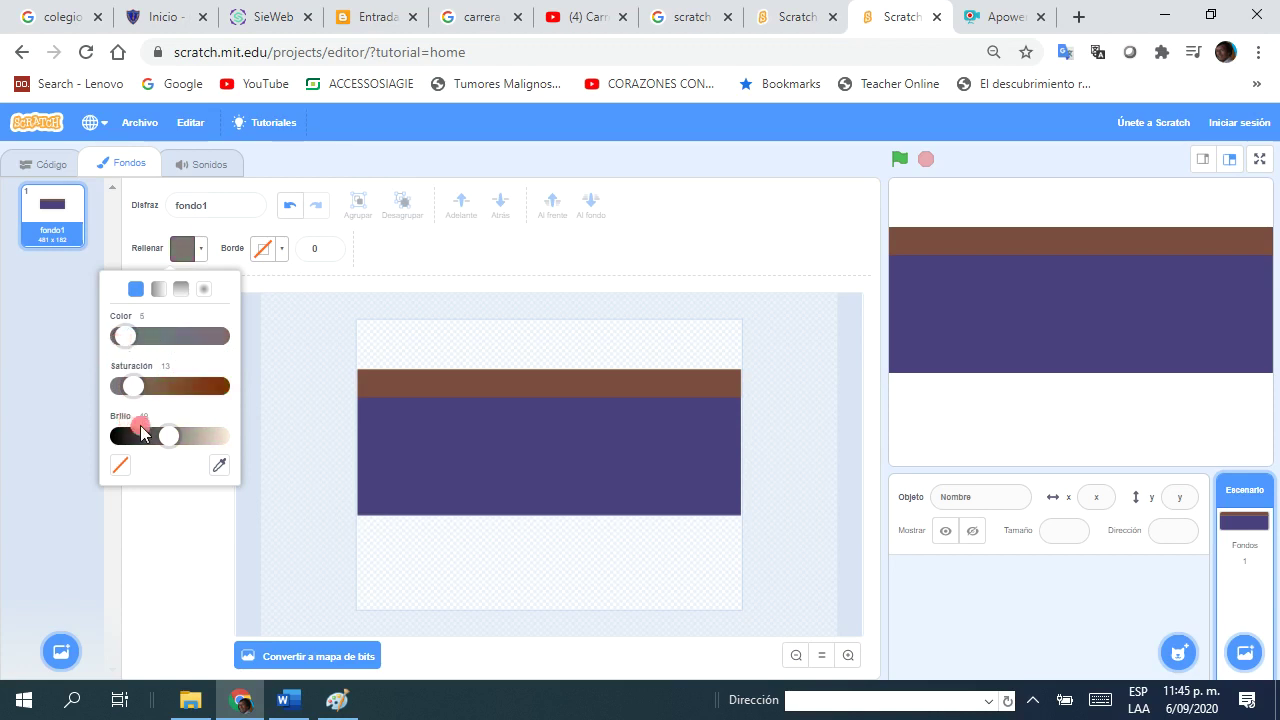
{"action": "left_click_drag", "start_coordinate": [171, 434], "coordinate": [213, 436]}
{"action": "left_click_drag", "start_coordinate": [133, 386], "coordinate": [216, 387]}
{"action": "mouse_move", "coordinate": [135, 334]}
{"action": "left_mouse_down"}
{"action": "mouse_move", "coordinate": [149, 338]}
{"action": "mouse_move", "coordinate": [135, 336]}
{"action": "left_mouse_up"}
{"action": "left_click", "coordinate": [167, 515]}
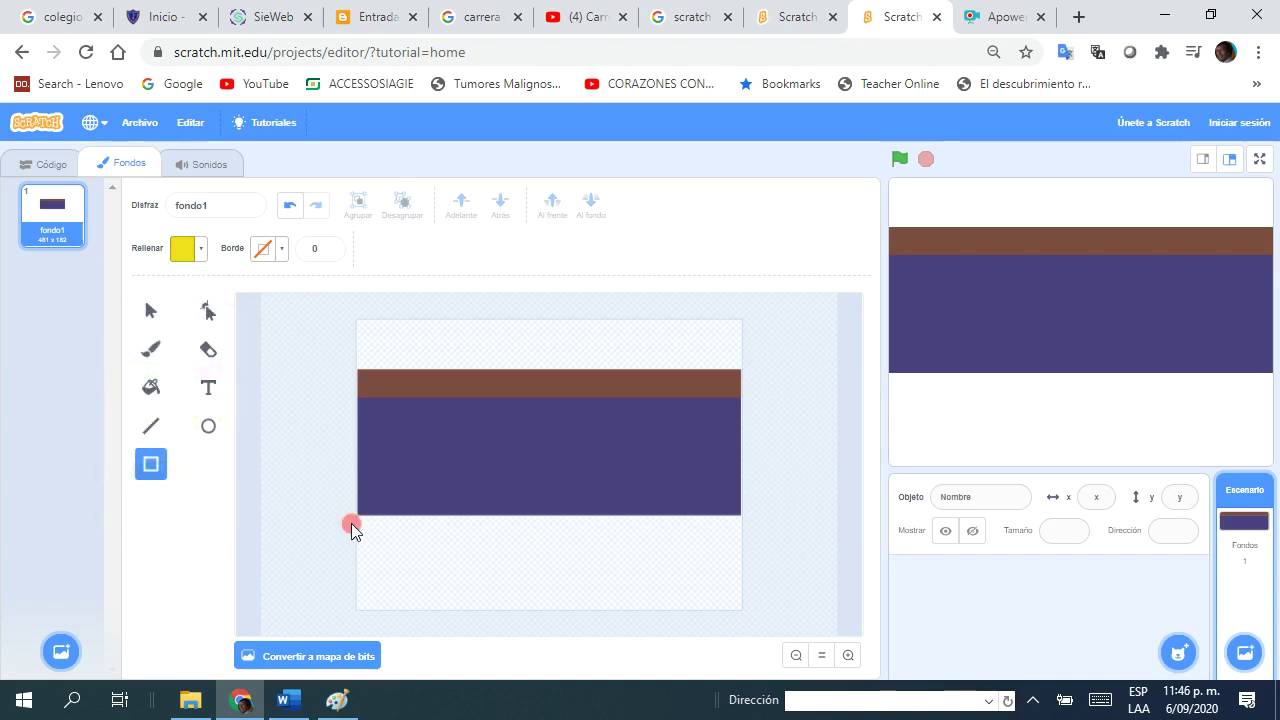
{"action": "left_click_drag", "start_coordinate": [358, 515], "coordinate": [741, 539]}
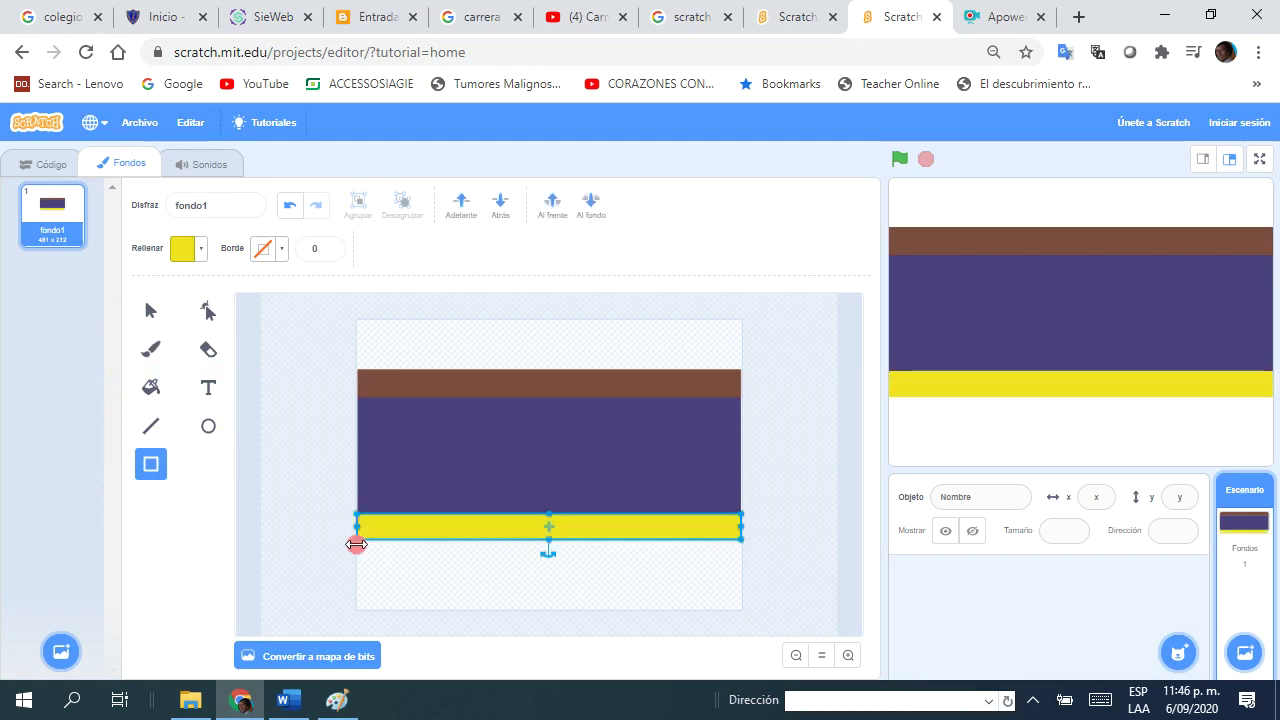
Step: Check the reference track picture in the Word instructions and return to the Scratch backdrop
{"action": "left_click", "coordinate": [298, 705]}
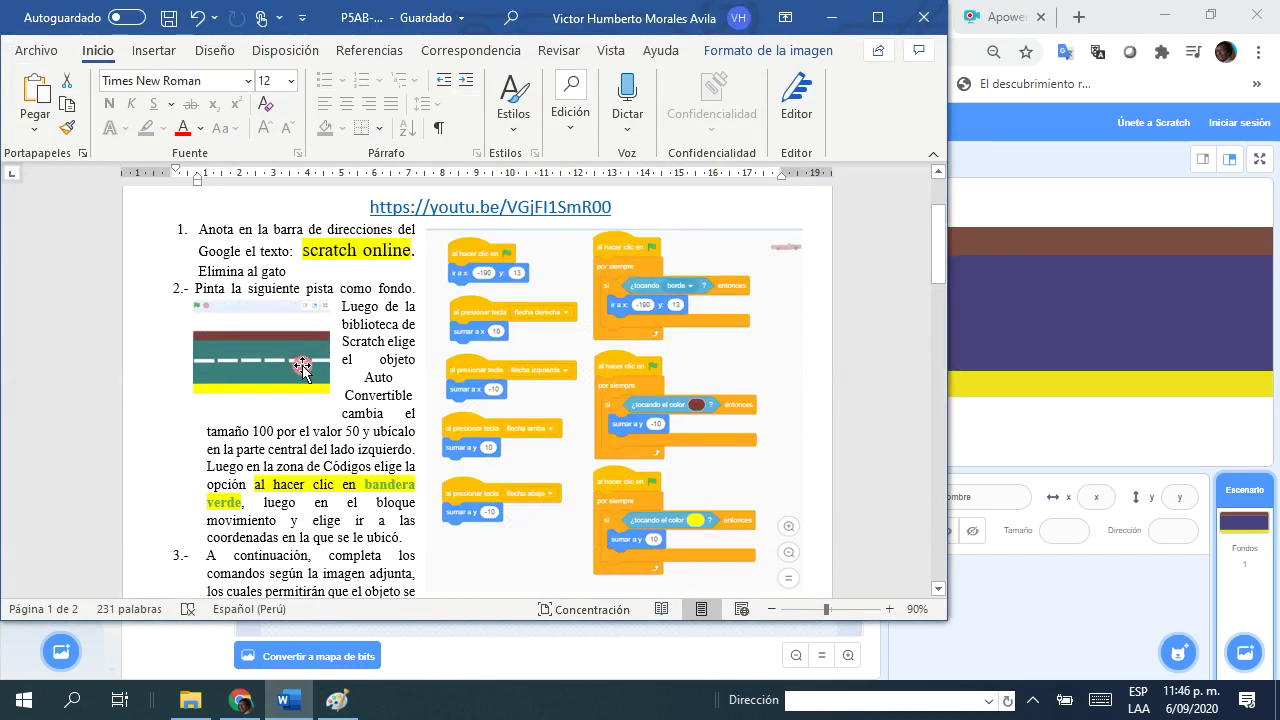
{"action": "left_click", "coordinate": [130, 520]}
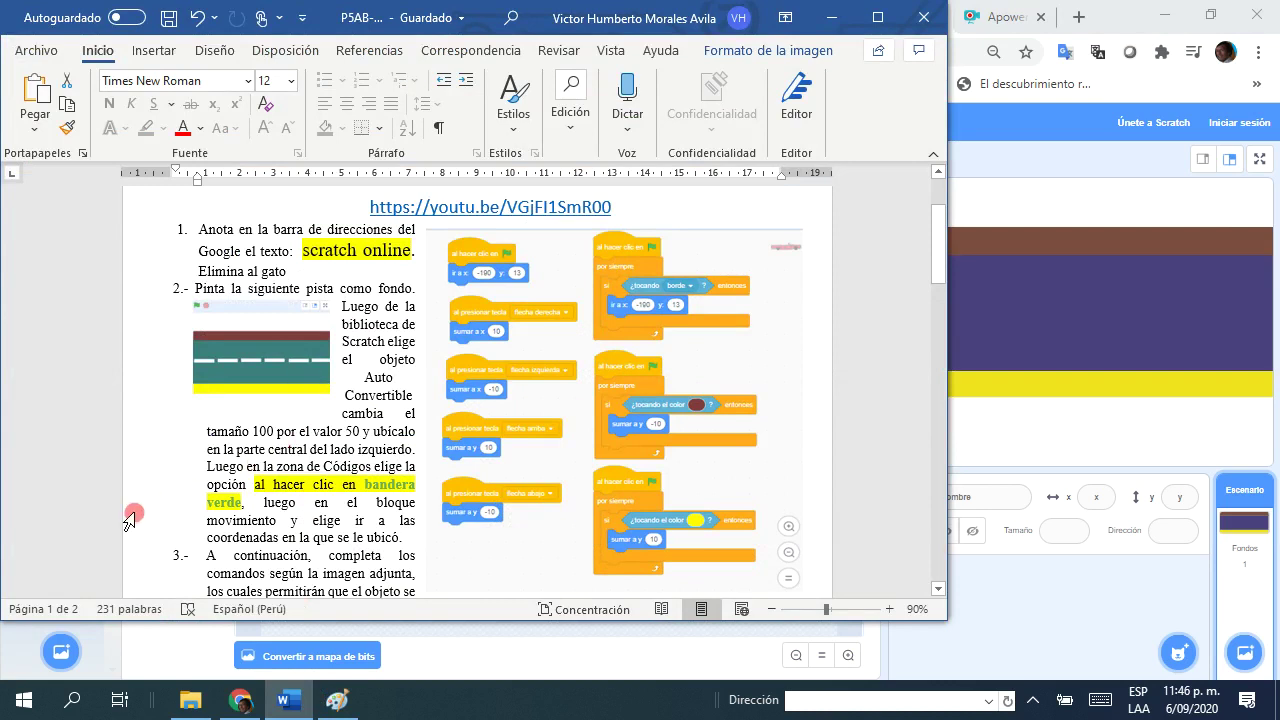
{"action": "left_click", "coordinate": [149, 500]}
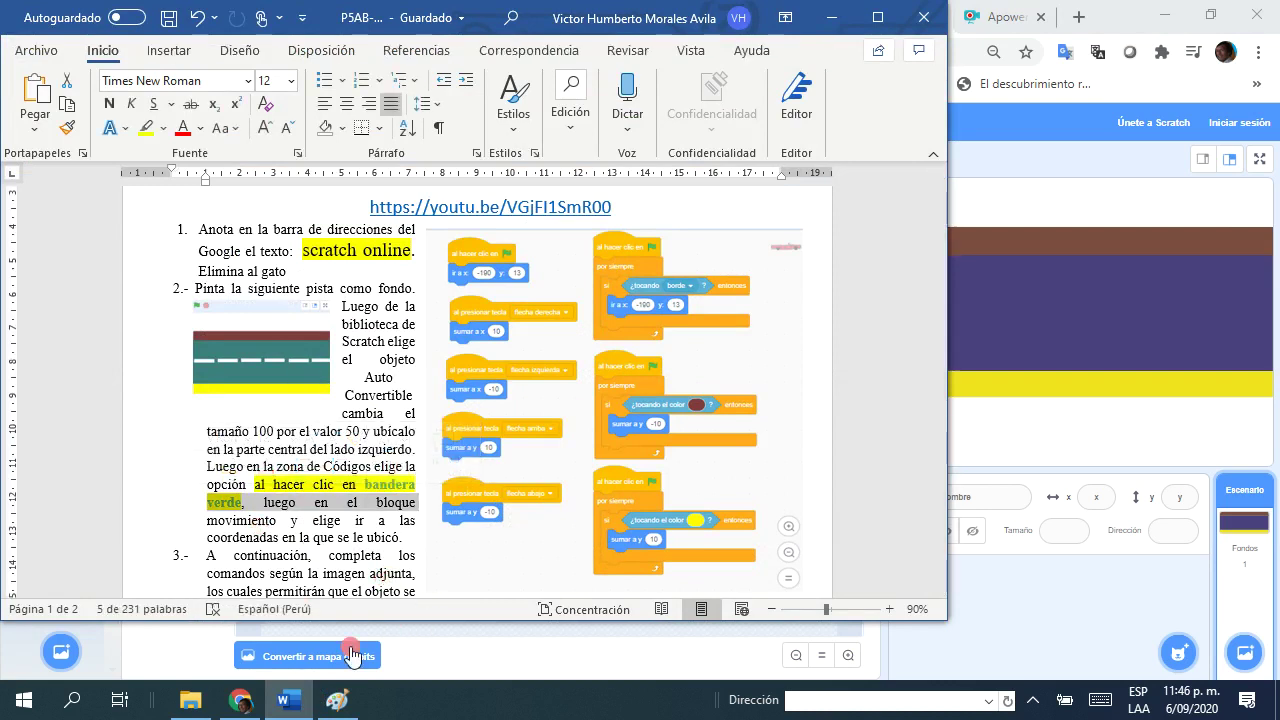
{"action": "left_click", "coordinate": [423, 656]}
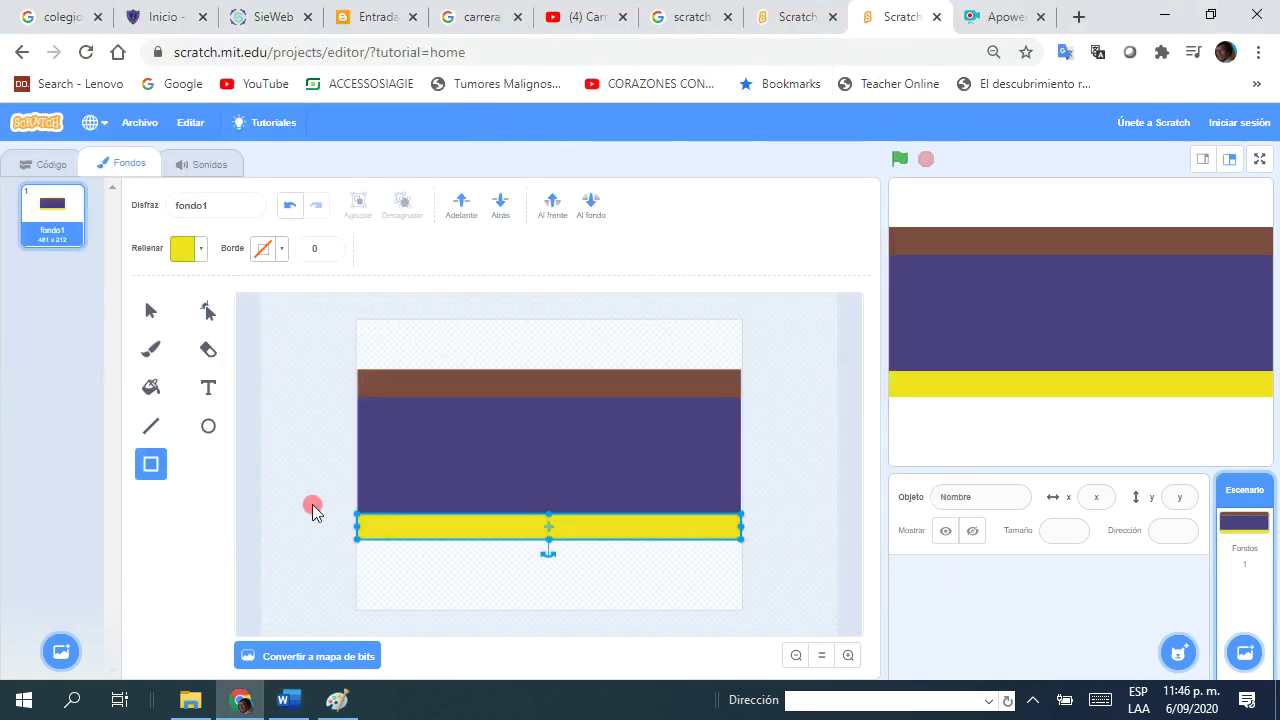
Step: Recolour the yellow strip below the road to yellow-green with color 19, saturation 66 and brightness 94
{"action": "left_click", "coordinate": [199, 256]}
{"action": "mouse_move", "coordinate": [130, 337]}
{"action": "left_mouse_down"}
{"action": "mouse_move", "coordinate": [160, 340]}
{"action": "mouse_move", "coordinate": [106, 340]}
{"action": "mouse_move", "coordinate": [125, 343]}
{"action": "left_mouse_up"}
{"action": "left_click", "coordinate": [200, 406]}
{"action": "mouse_move", "coordinate": [207, 393]}
{"action": "left_mouse_down"}
{"action": "mouse_move", "coordinate": [114, 397]}
{"action": "mouse_move", "coordinate": [222, 392]}
{"action": "mouse_move", "coordinate": [160, 398]}
{"action": "mouse_move", "coordinate": [193, 395]}
{"action": "left_mouse_up"}
{"action": "left_click_drag", "start_coordinate": [134, 349], "coordinate": [132, 348]}
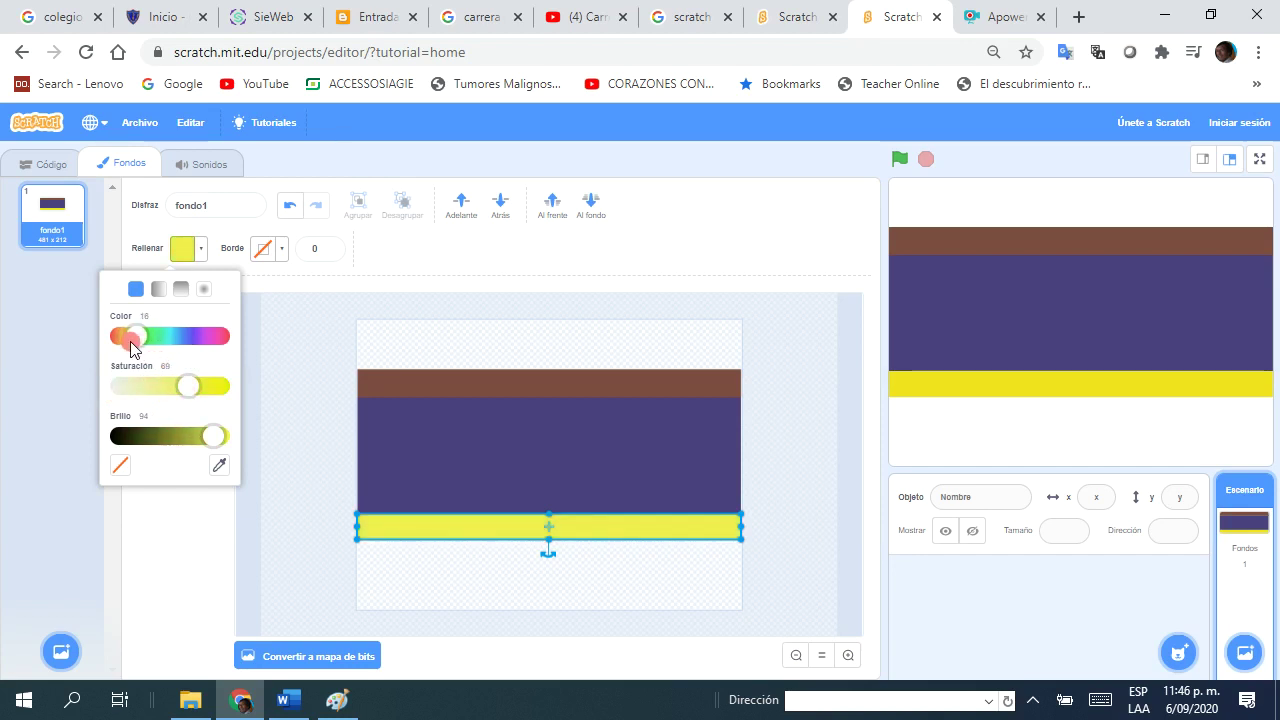
{"action": "left_click", "coordinate": [126, 517]}
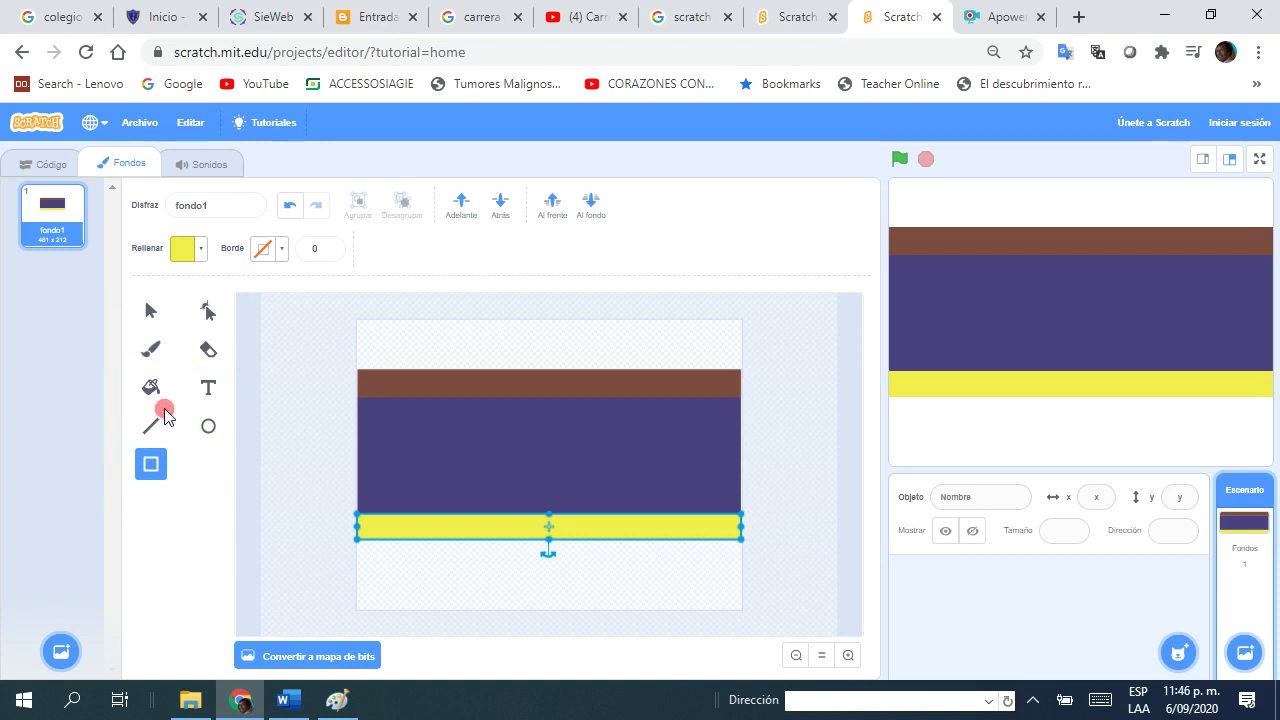
{"action": "left_click", "coordinate": [199, 250]}
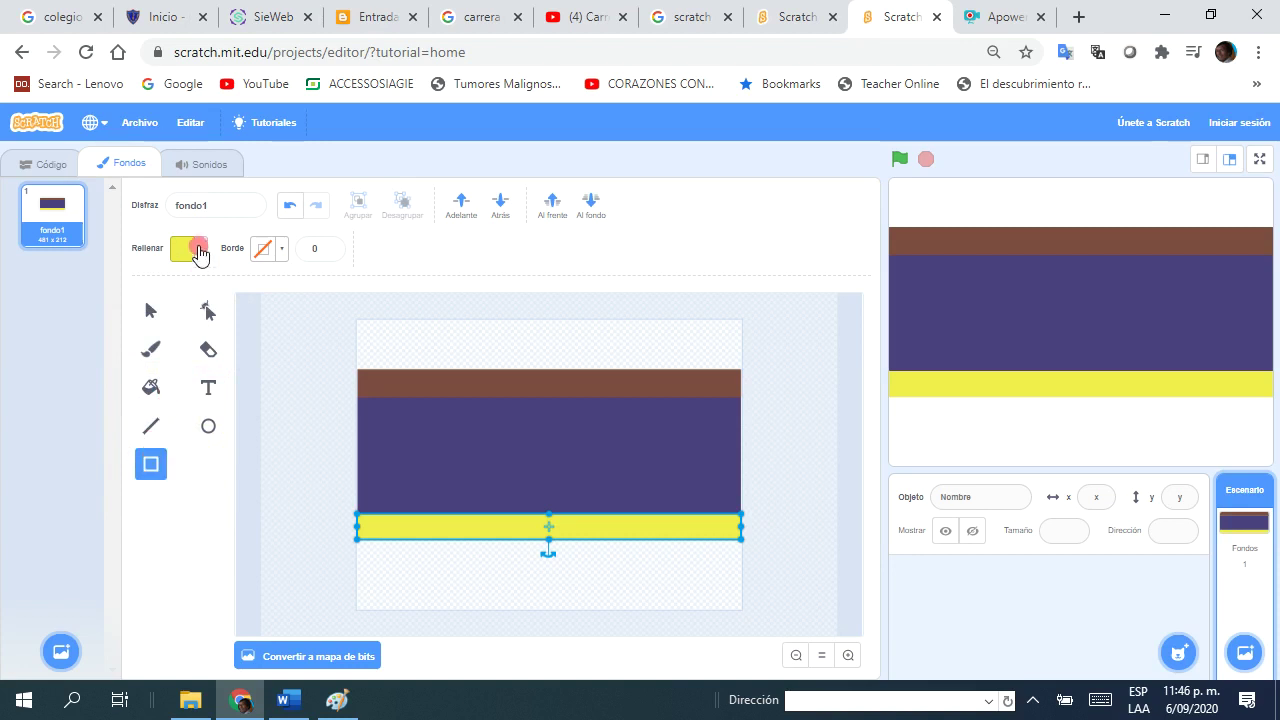
{"action": "mouse_move", "coordinate": [131, 337]}
{"action": "left_mouse_down"}
{"action": "mouse_move", "coordinate": [118, 342]}
{"action": "mouse_move", "coordinate": [157, 336]}
{"action": "mouse_move", "coordinate": [122, 333]}
{"action": "mouse_move", "coordinate": [133, 333]}
{"action": "left_mouse_up"}
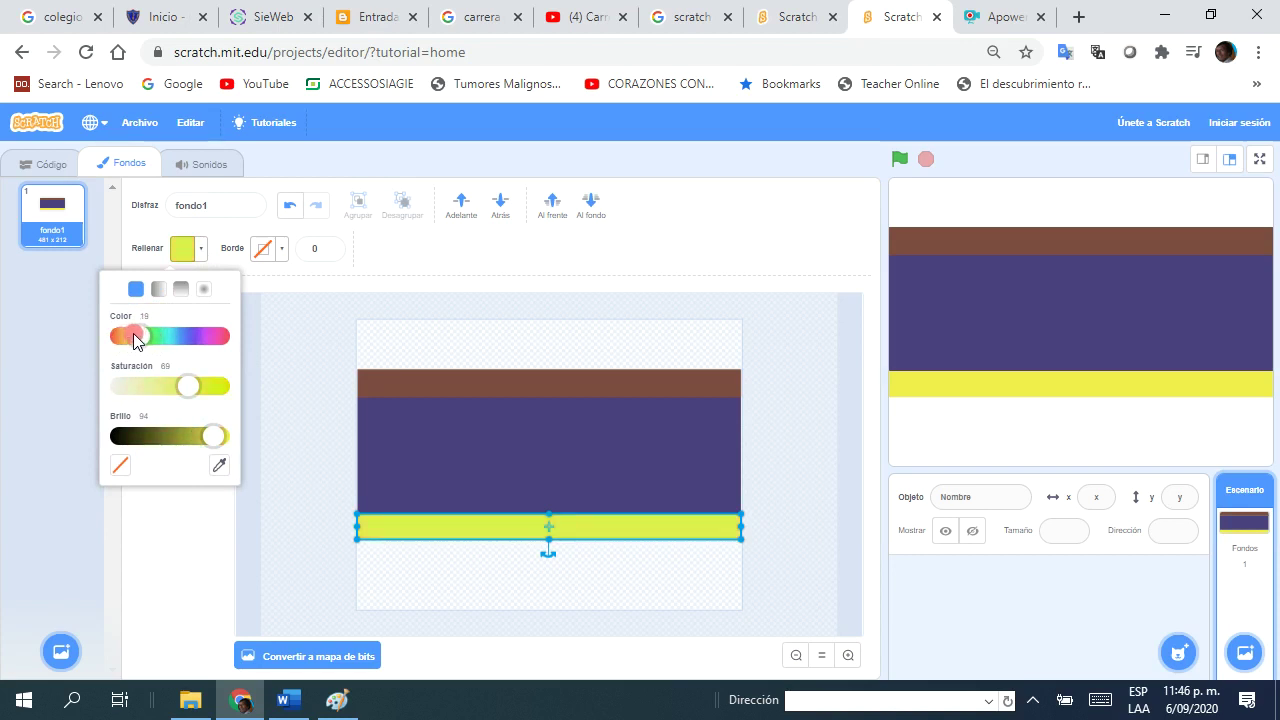
{"action": "left_click_drag", "start_coordinate": [225, 389], "coordinate": [193, 395]}
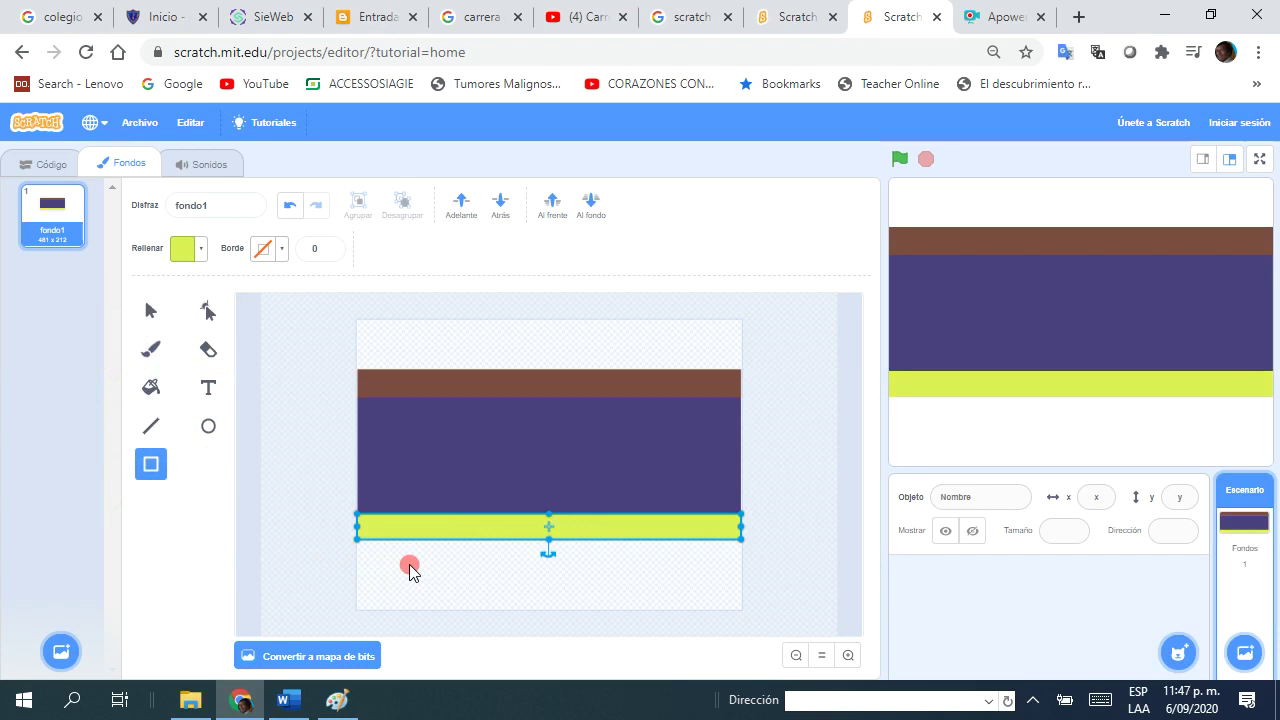
{"action": "left_click", "coordinate": [352, 572]}
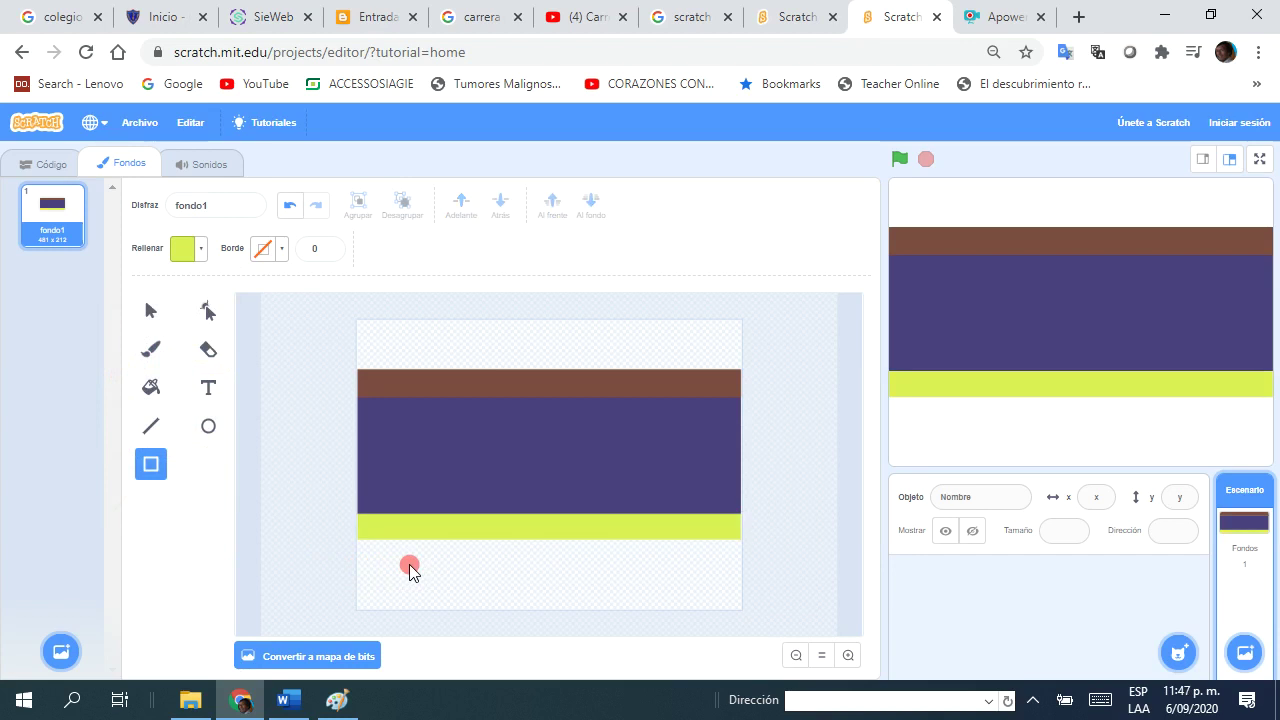
Step: Lower the fill saturation to 7 for an off-white and draw the first lane dash at the road's left end, midway down
{"action": "left_click", "coordinate": [203, 251]}
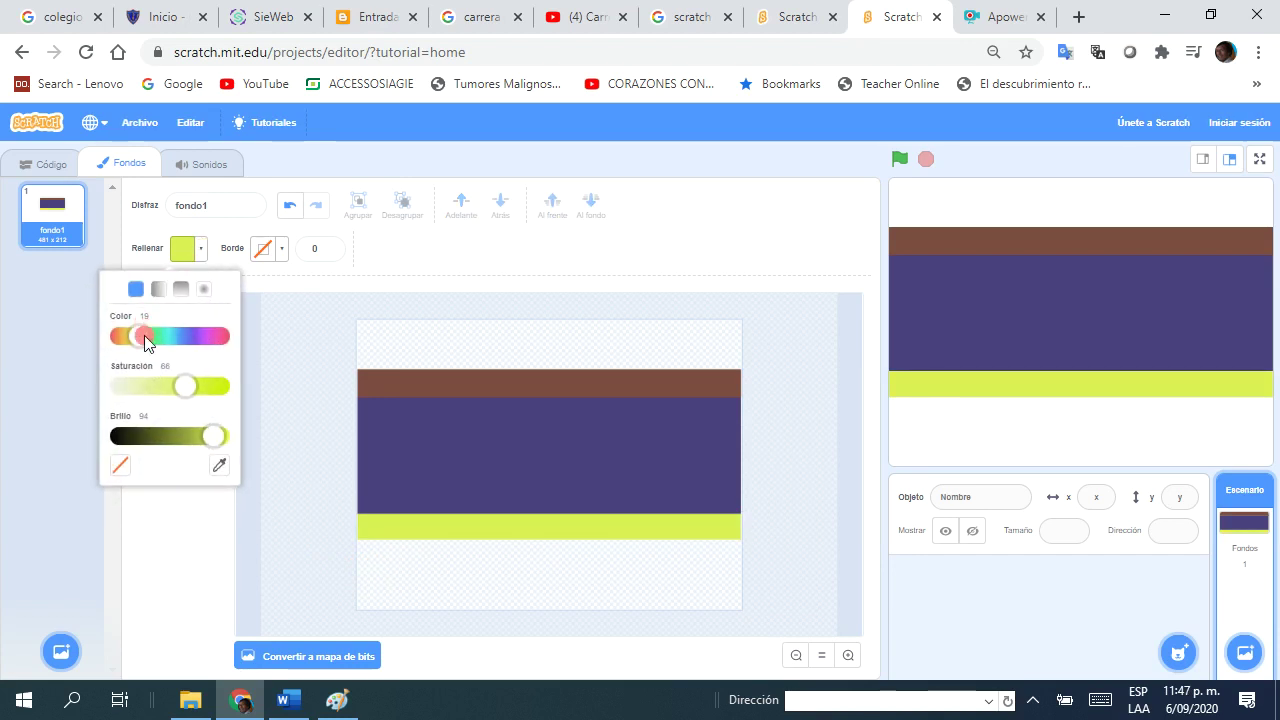
{"action": "left_click_drag", "start_coordinate": [187, 386], "coordinate": [119, 390]}
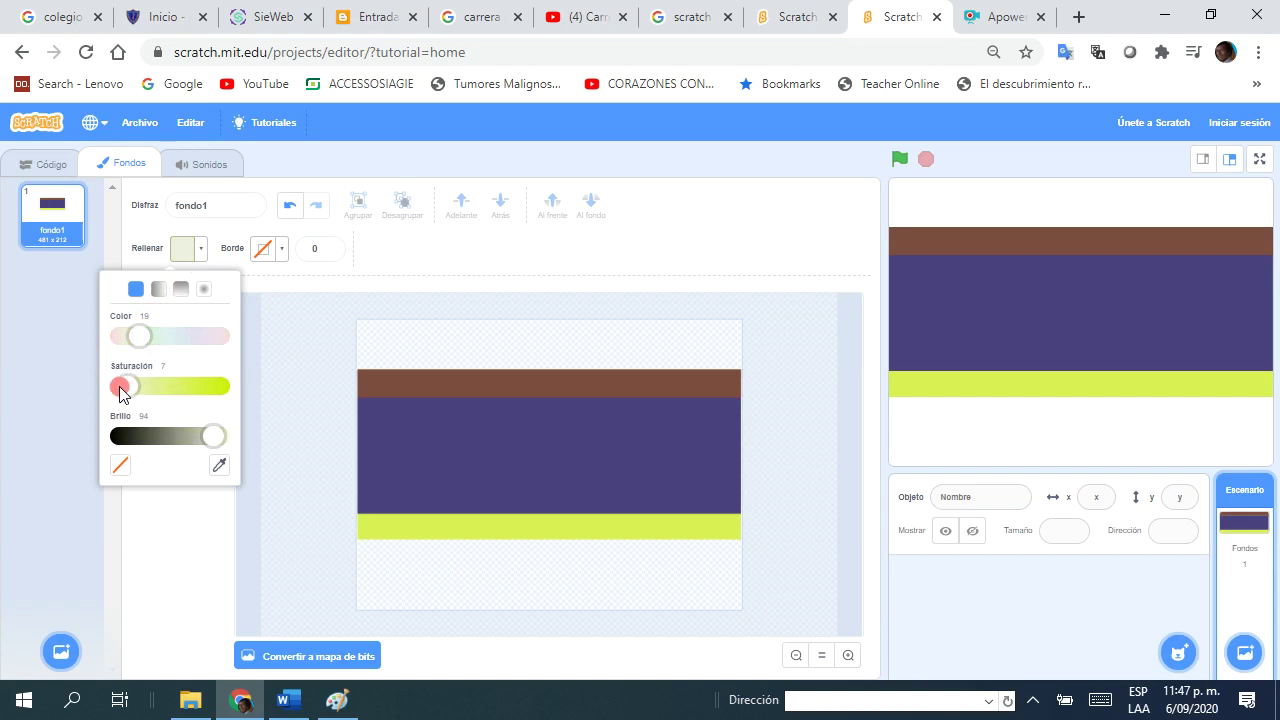
{"action": "left_click", "coordinate": [359, 442]}
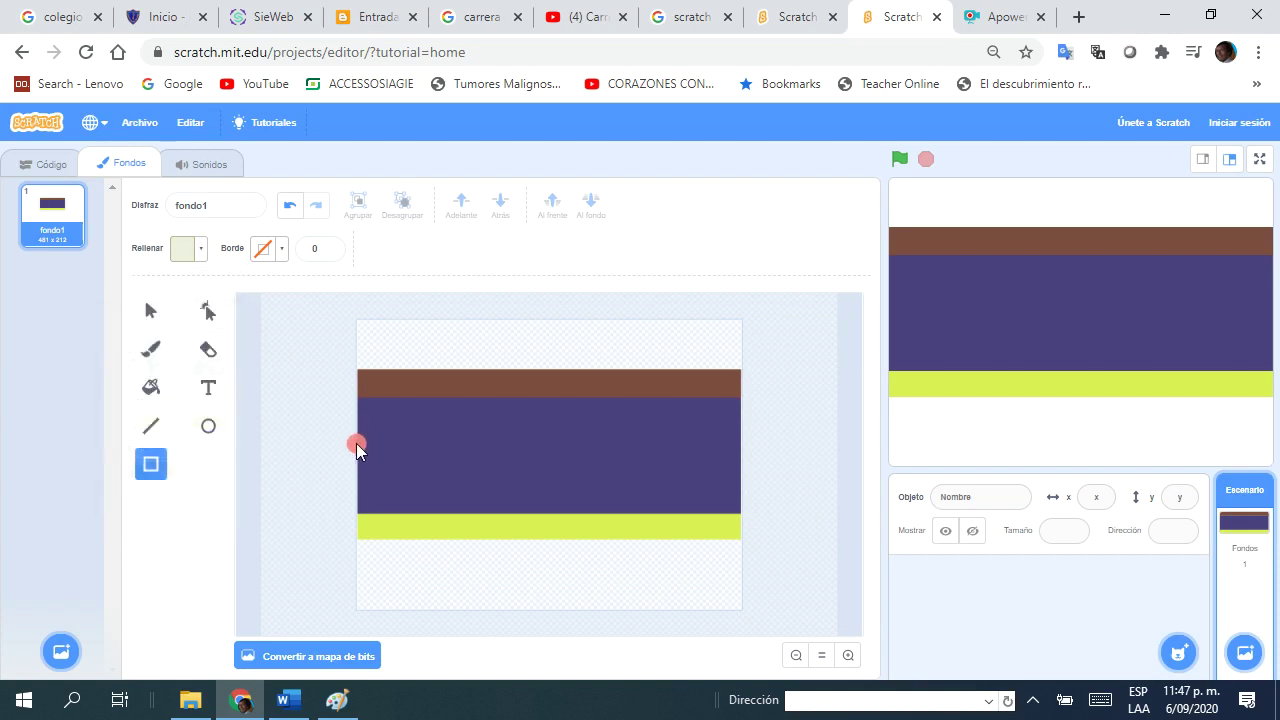
{"action": "left_click_drag", "start_coordinate": [368, 452], "coordinate": [424, 466]}
{"action": "left_click", "coordinate": [320, 463]}
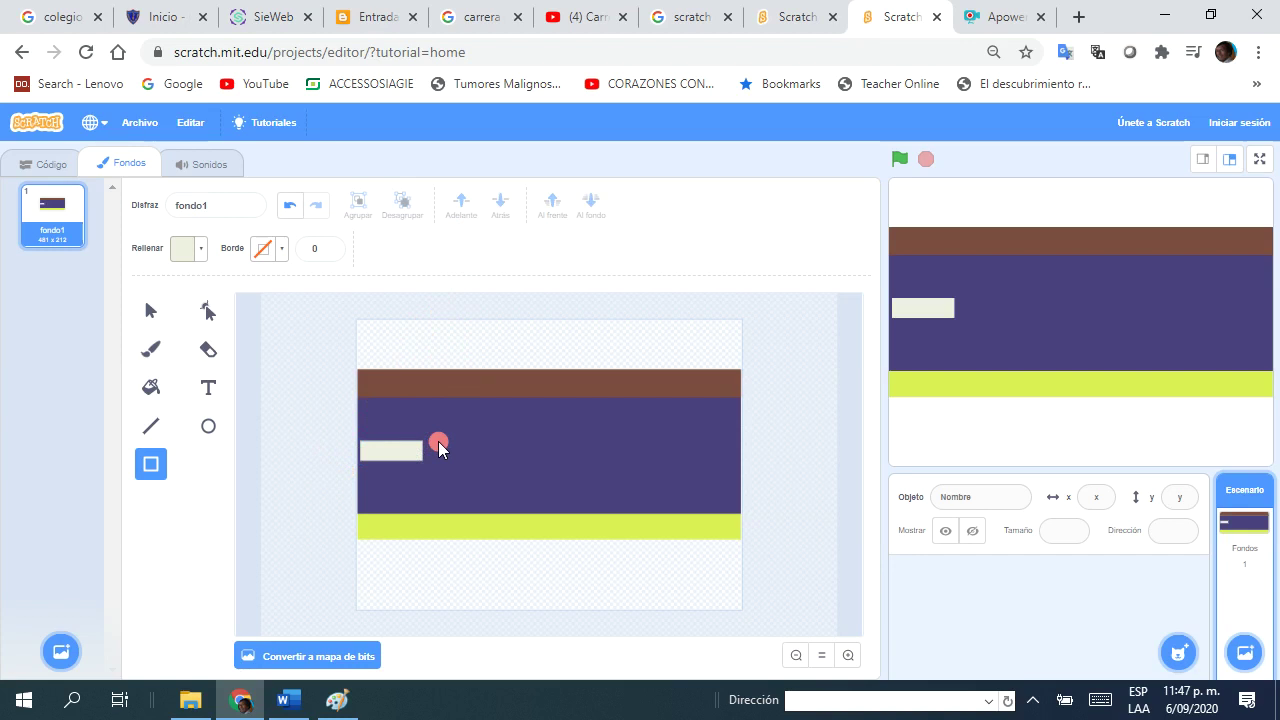
Step: Draw a second off-white lane dash beside the first and widen it to about the same length
{"action": "left_click_drag", "start_coordinate": [438, 441], "coordinate": [492, 461]}
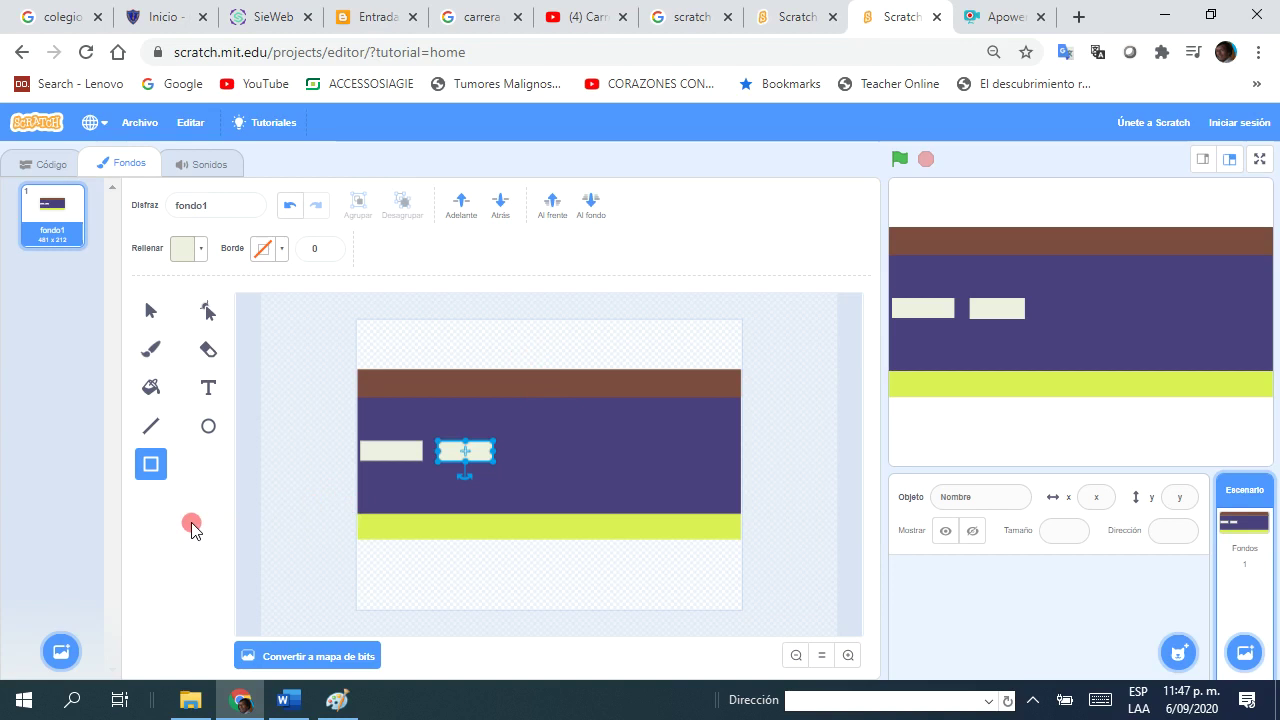
{"action": "left_click_drag", "start_coordinate": [491, 453], "coordinate": [500, 452]}
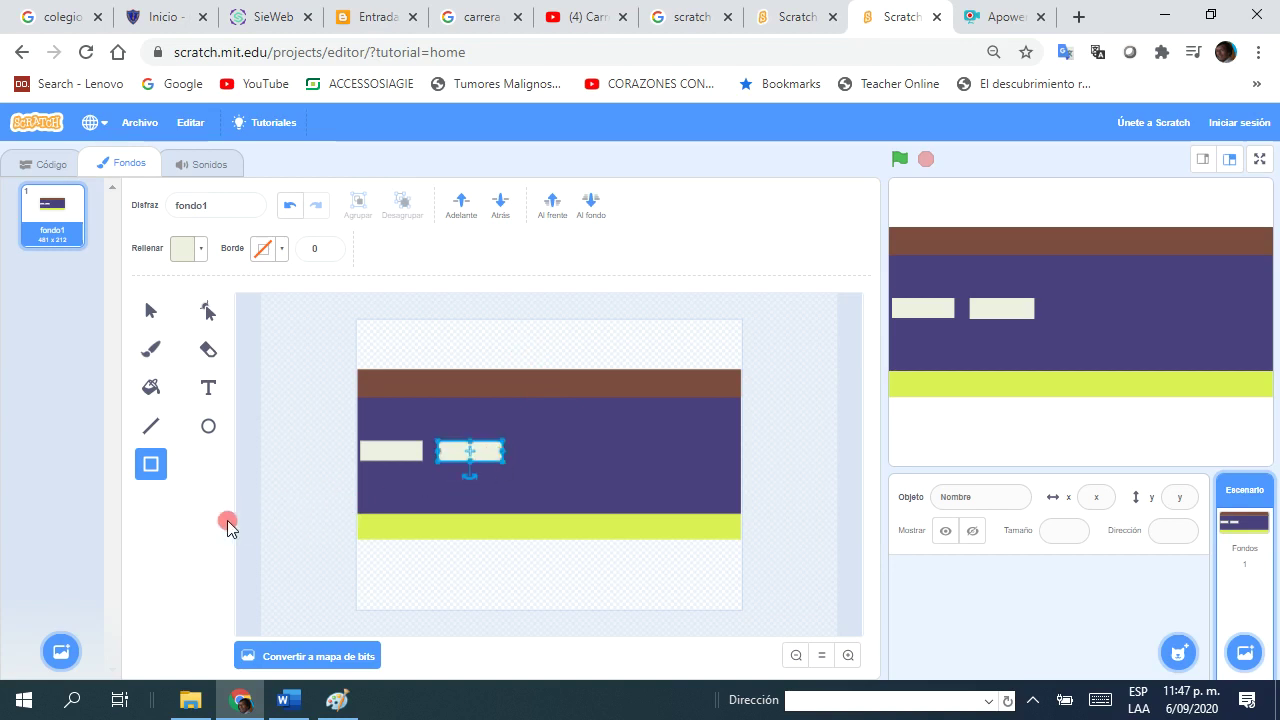
{"action": "left_click", "coordinate": [294, 509]}
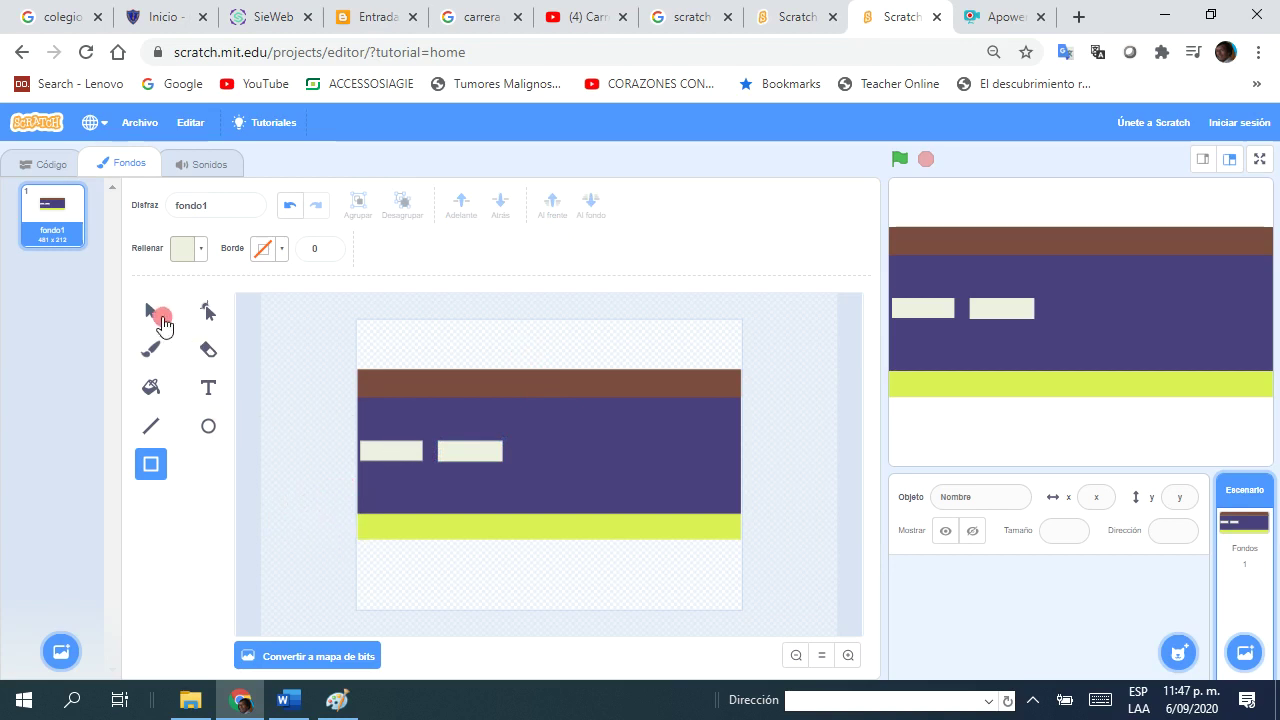
Step: Copy the second lane dash and place the duplicate beside it as the third dash along the road's middle
{"action": "left_click", "coordinate": [152, 311]}
{"action": "left_click", "coordinate": [424, 420]}
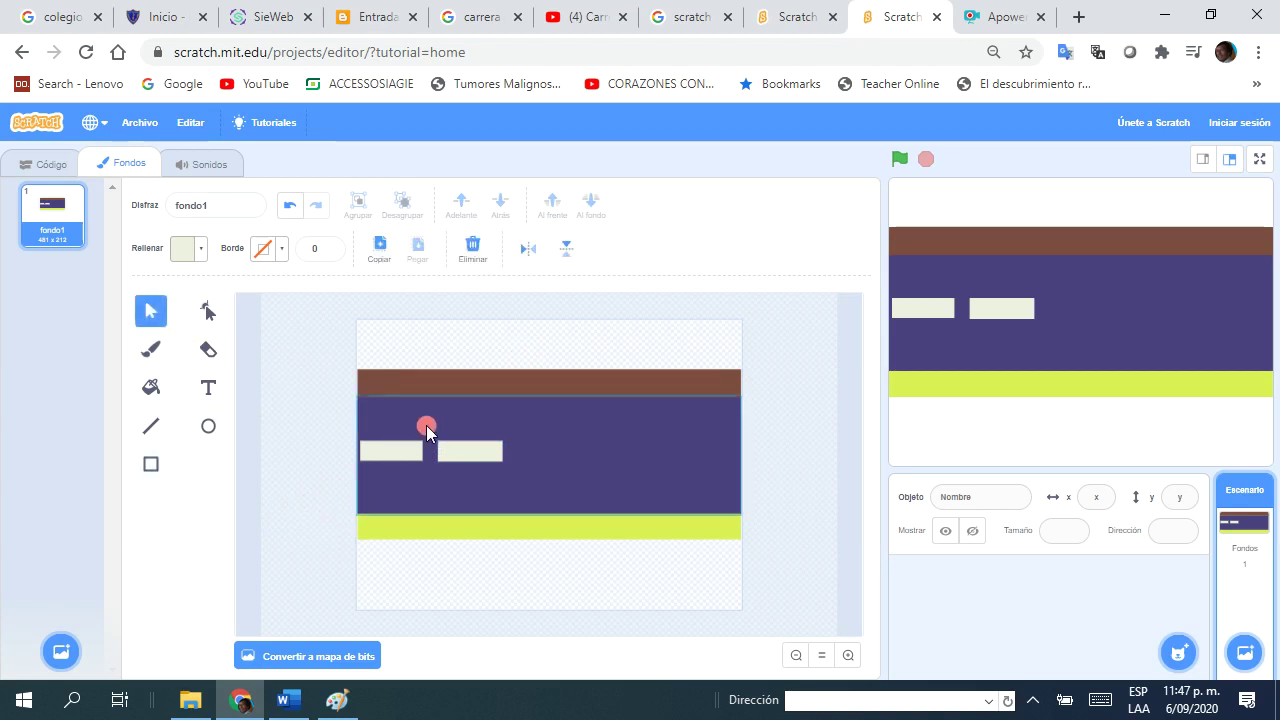
{"action": "mouse_move", "coordinate": [434, 449]}
{"action": "left_mouse_down"}
{"action": "mouse_move", "coordinate": [451, 463]}
{"action": "mouse_move", "coordinate": [433, 432]}
{"action": "left_mouse_up"}
{"action": "left_click", "coordinate": [317, 470]}
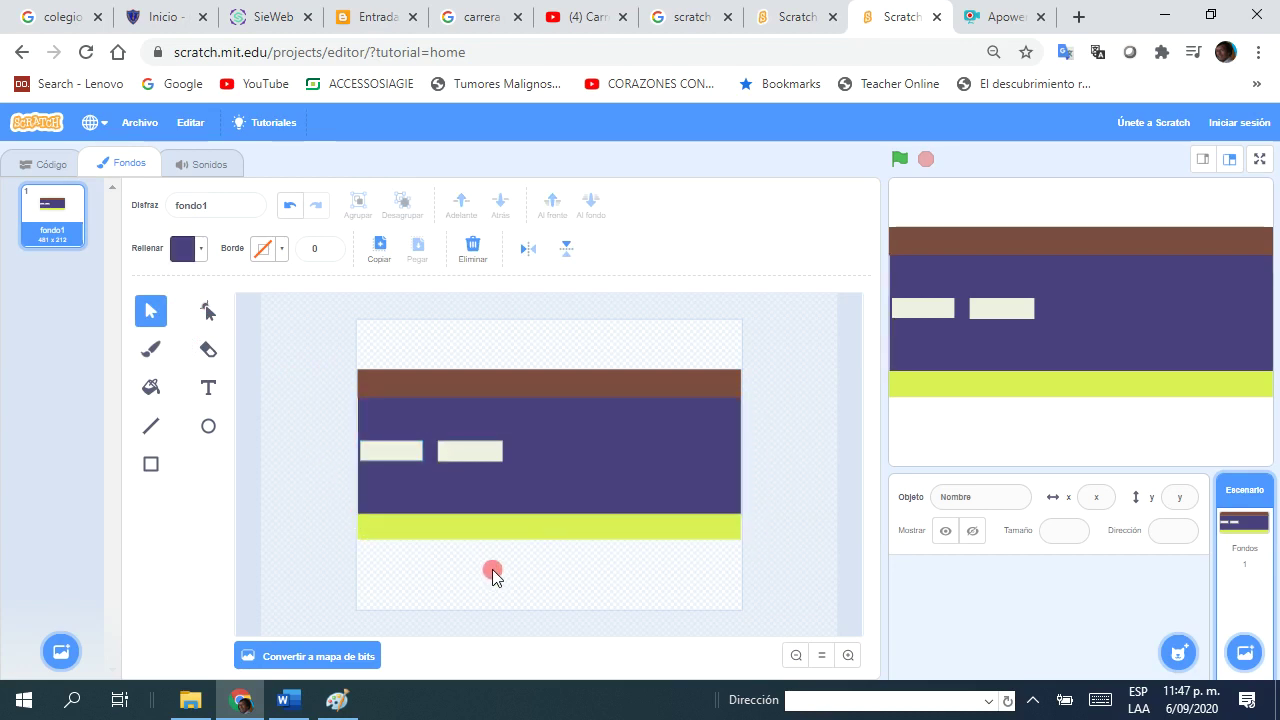
{"action": "left_click", "coordinate": [448, 446]}
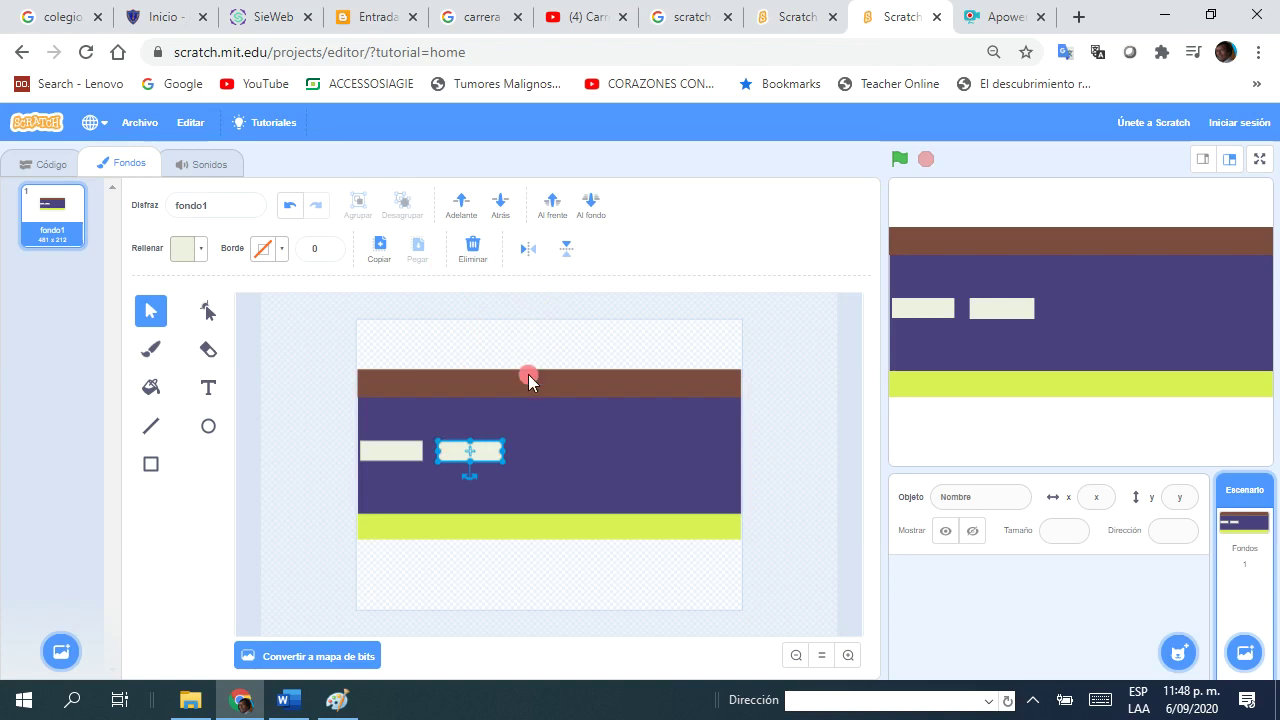
{"action": "left_click", "coordinate": [381, 249]}
{"action": "left_click", "coordinate": [417, 246]}
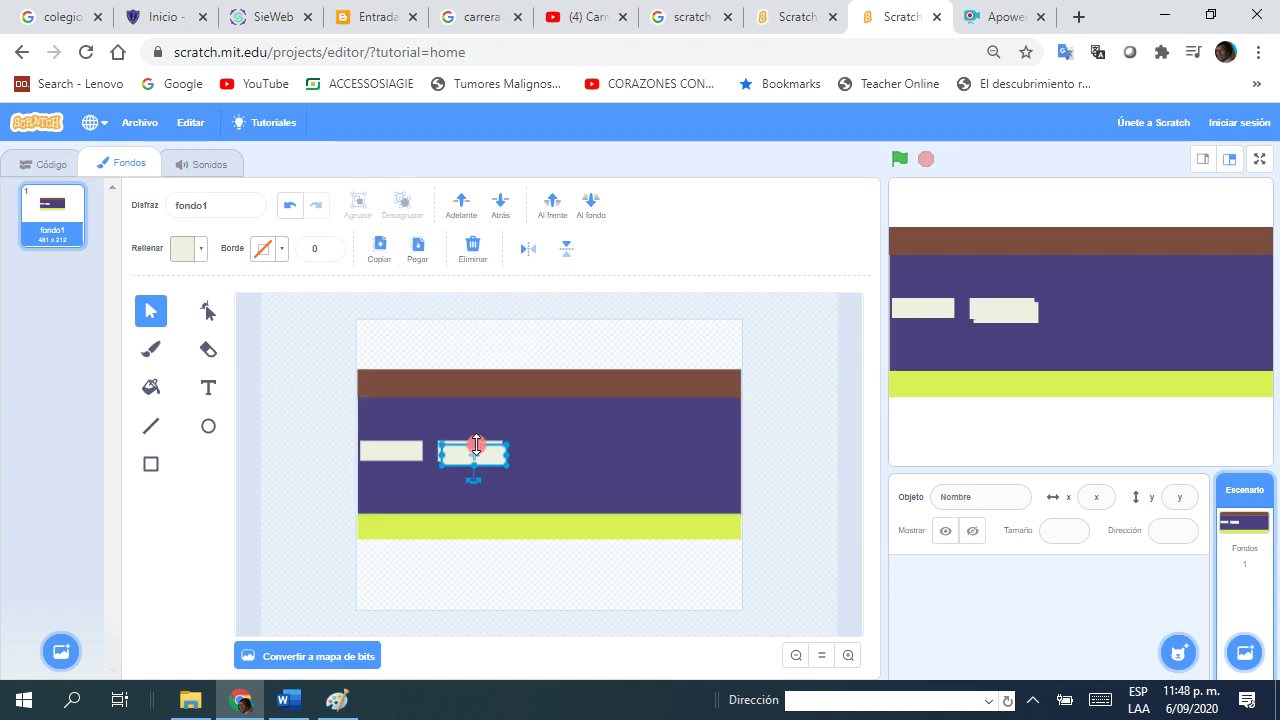
{"action": "left_click", "coordinate": [490, 462]}
{"action": "left_click_drag", "start_coordinate": [490, 460], "coordinate": [565, 454]}
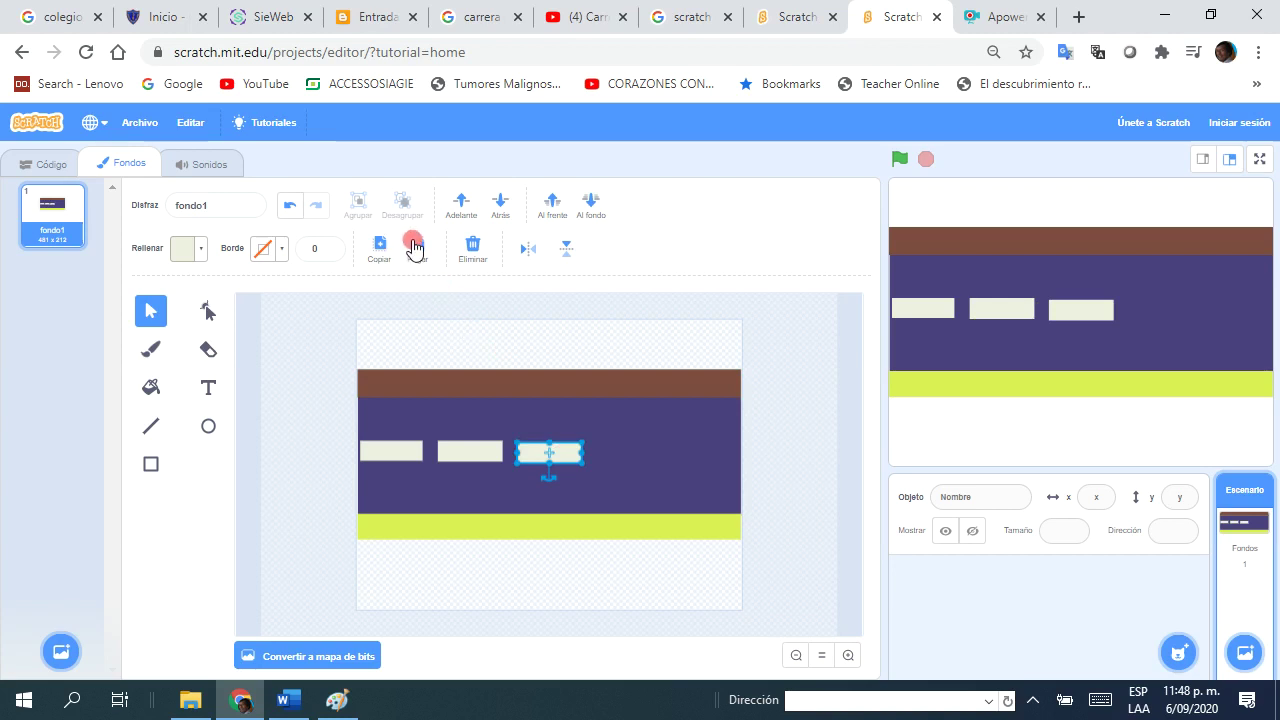
Step: Paste two more copies of the dash and line them up as the fourth and fifth, reaching the road's right end
{"action": "left_click", "coordinate": [417, 247]}
{"action": "left_click_drag", "start_coordinate": [497, 449], "coordinate": [645, 447]}
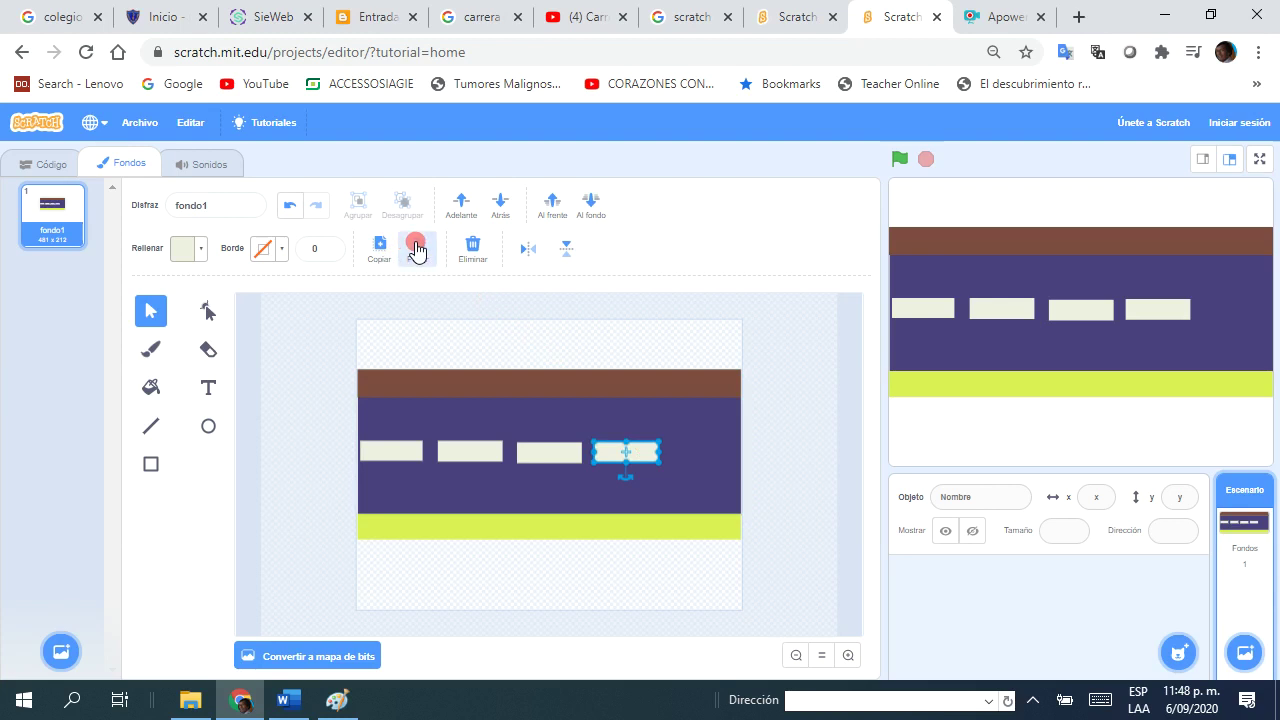
{"action": "left_click", "coordinate": [417, 247]}
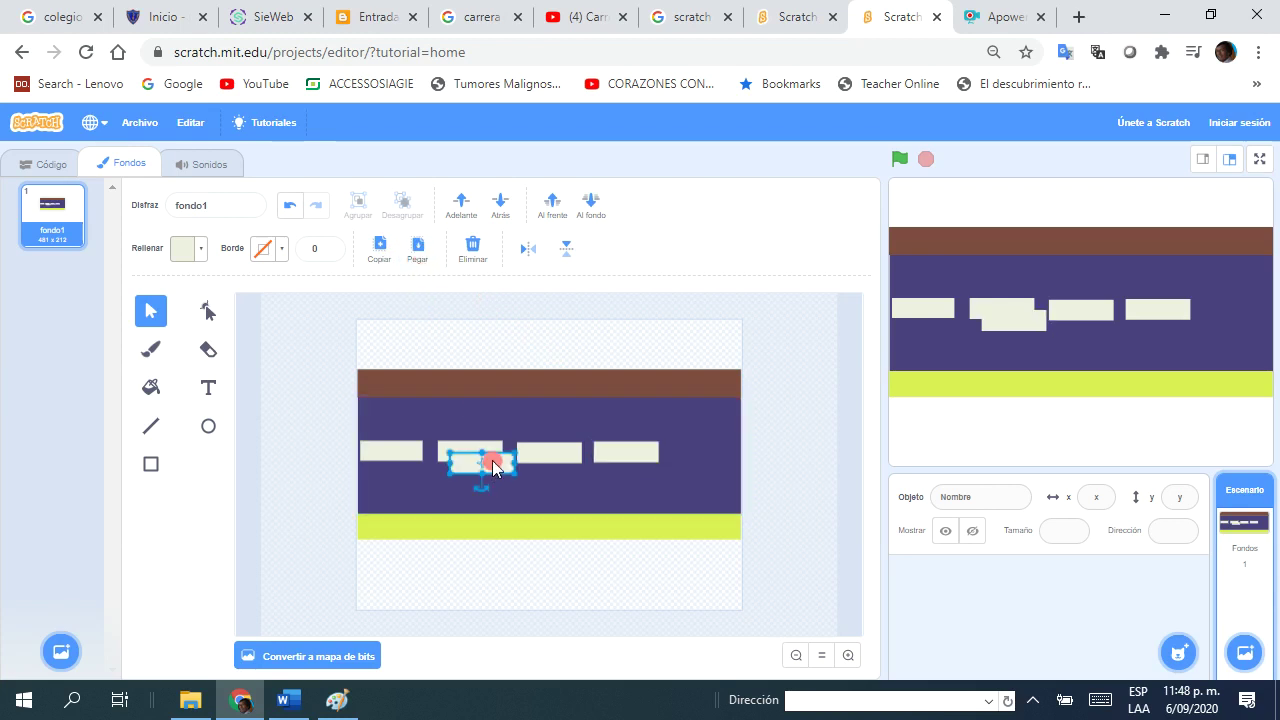
{"action": "left_click_drag", "start_coordinate": [493, 466], "coordinate": [708, 449]}
{"action": "left_click", "coordinate": [575, 597]}
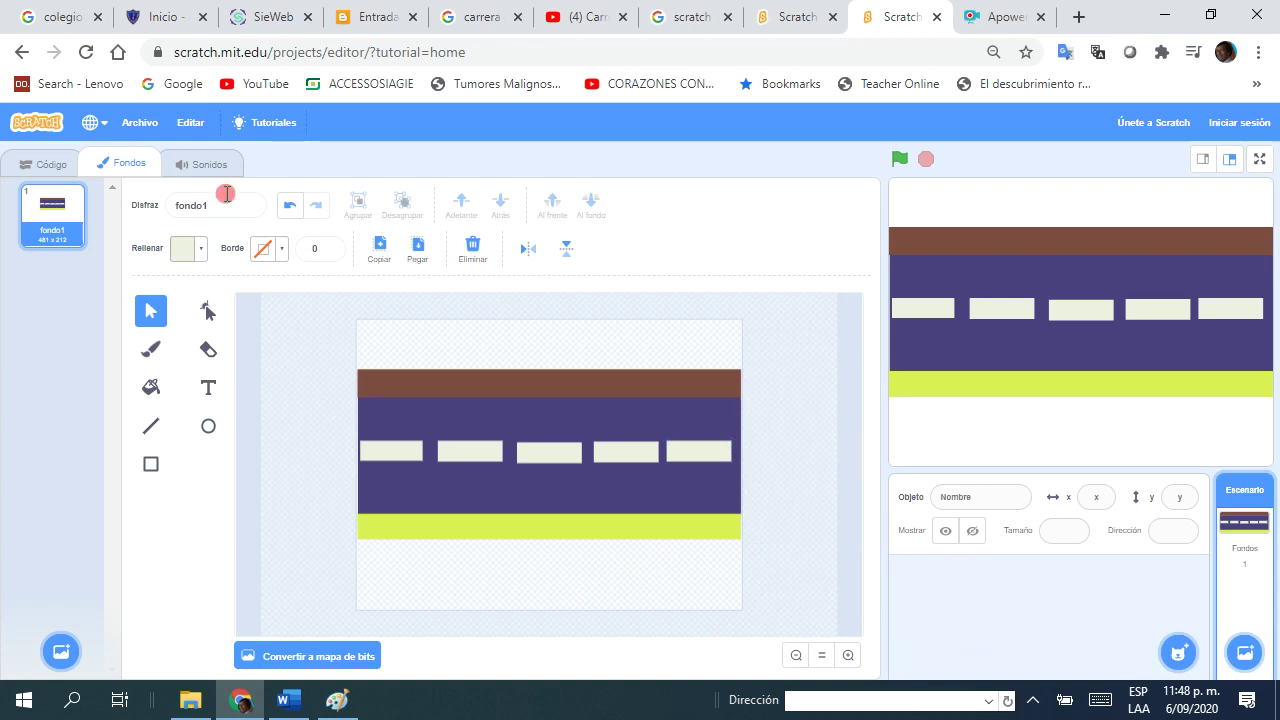
Step: Consult the Word instructions and add the purple Convertible sprite from the Scratch sprite library
{"action": "left_click", "coordinate": [52, 168]}
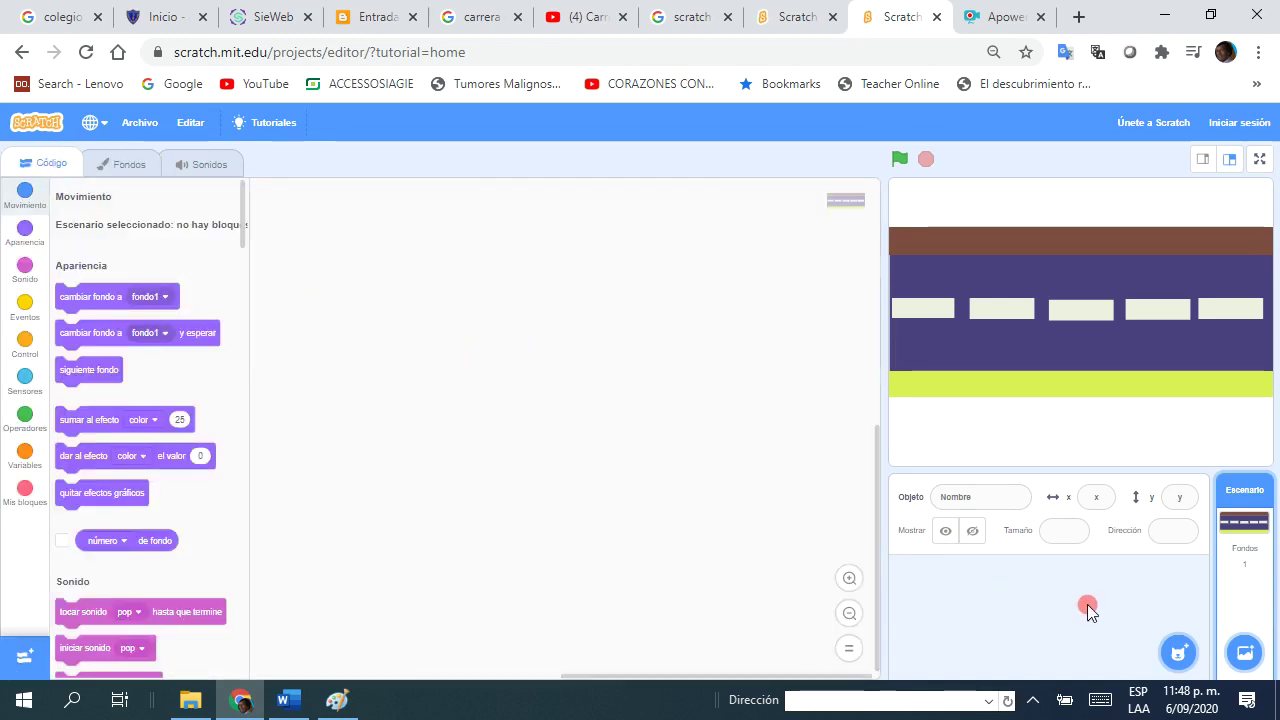
{"action": "mouse_move", "coordinate": [1175, 655]}
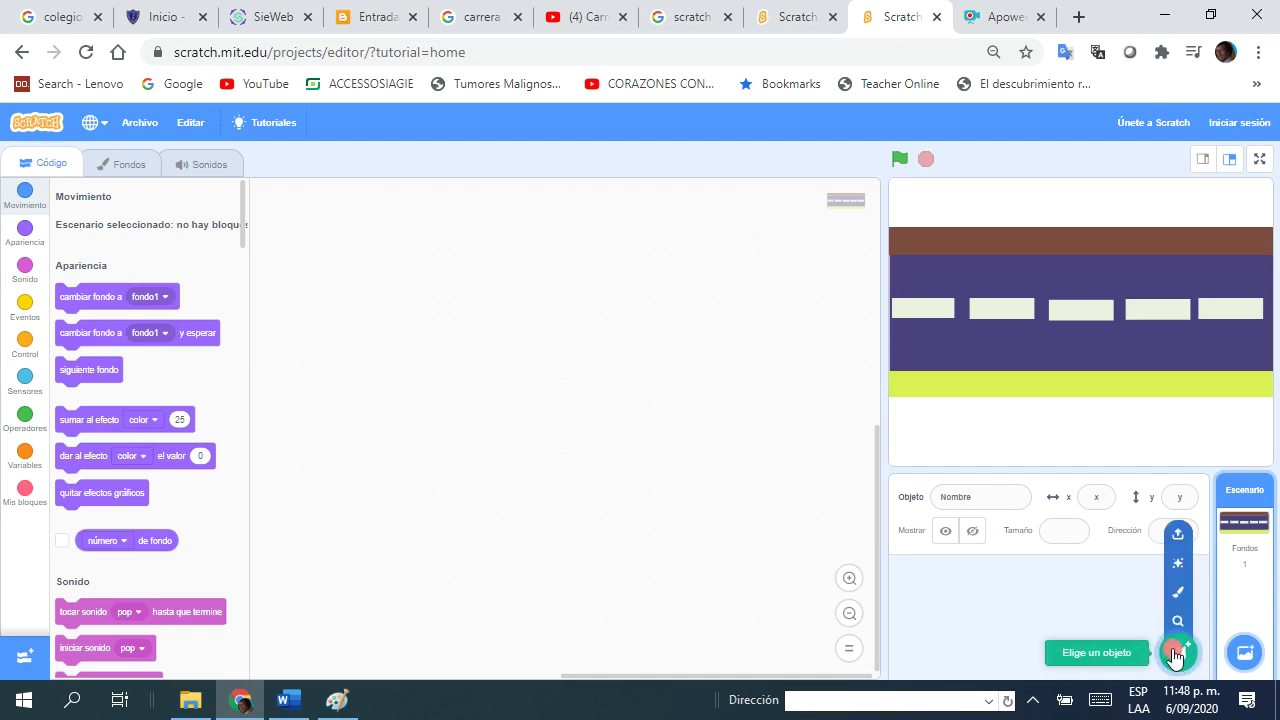
{"action": "left_click", "coordinate": [290, 702]}
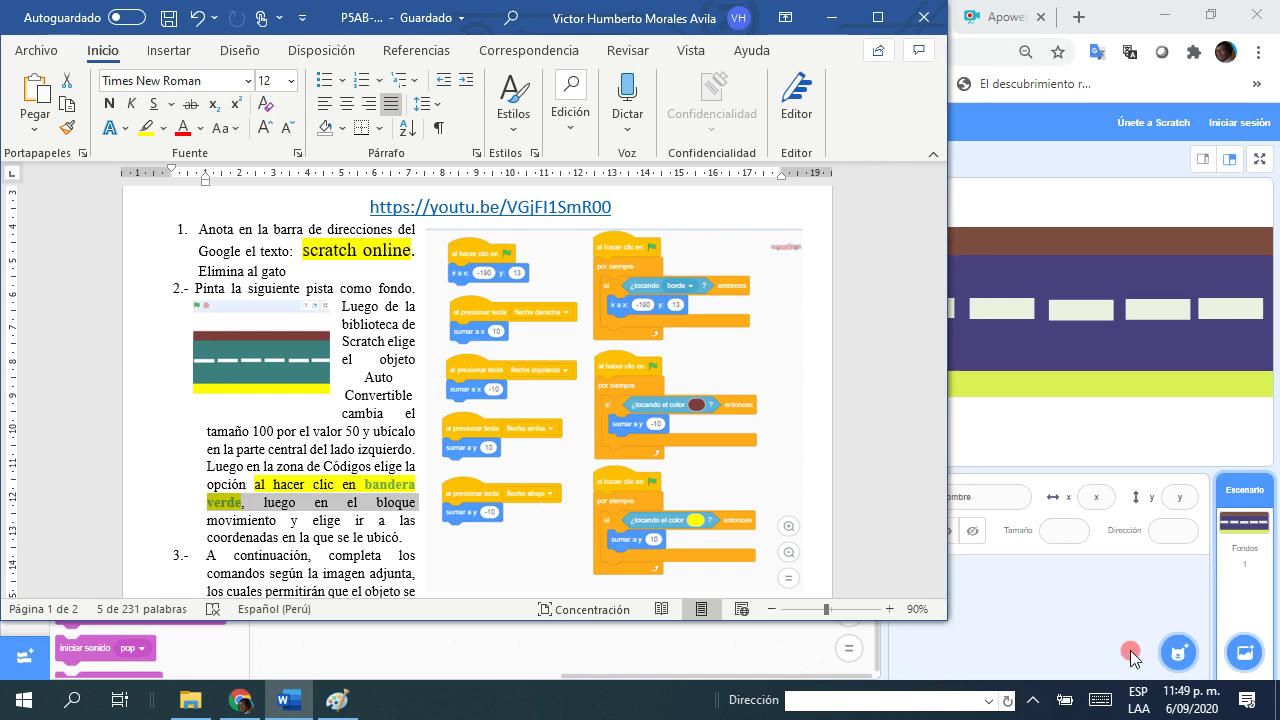
{"action": "left_click", "coordinate": [1185, 653]}
{"action": "left_click", "coordinate": [1186, 653]}
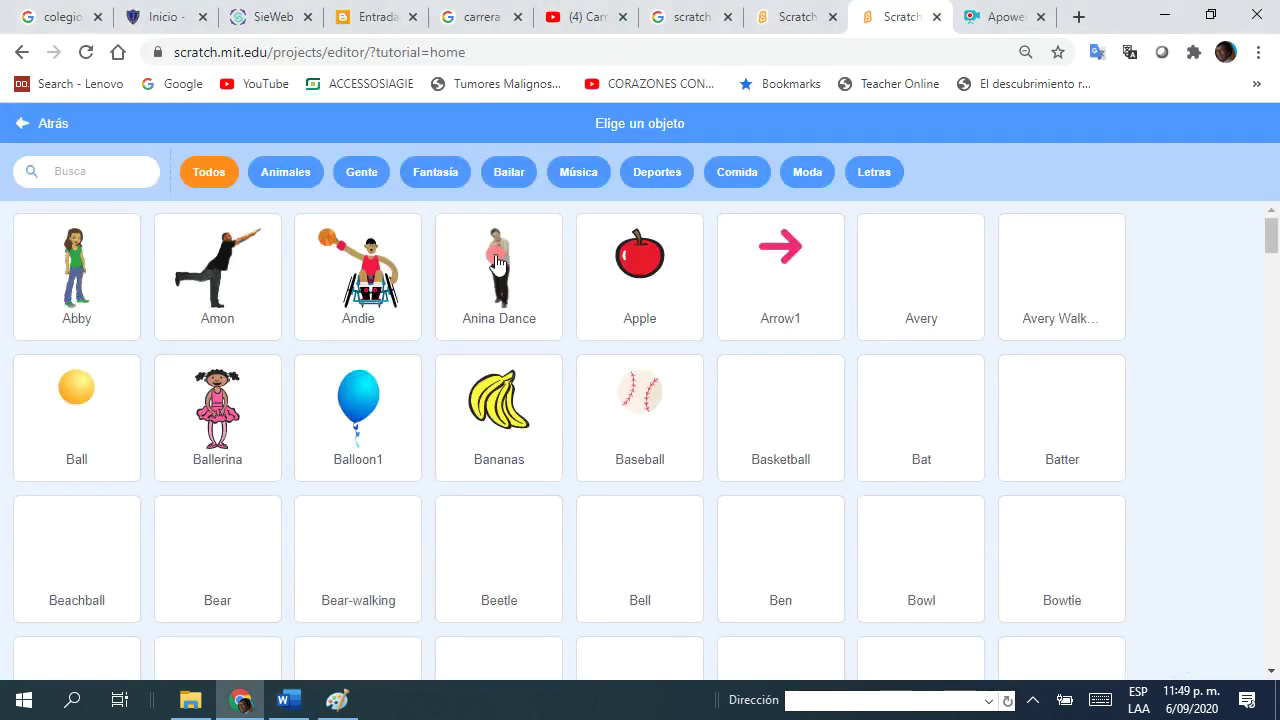
{"action": "left_click", "coordinate": [1275, 291]}
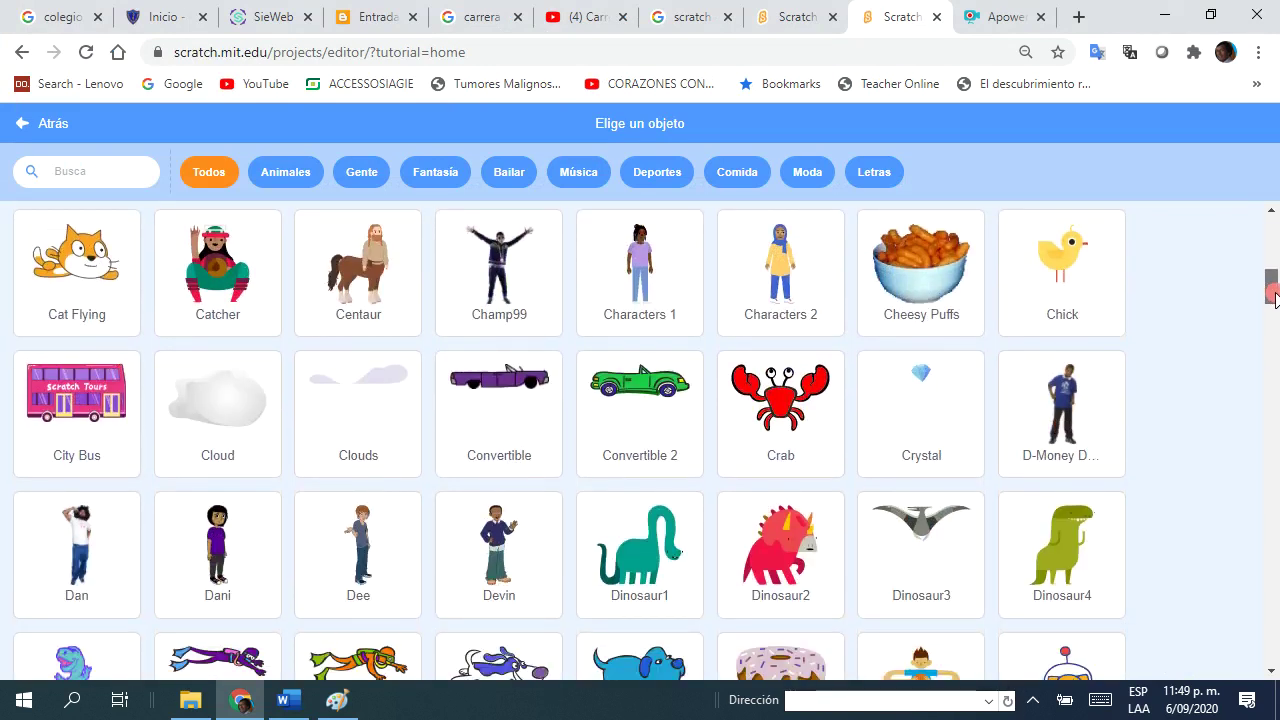
{"action": "left_click", "coordinate": [483, 430]}
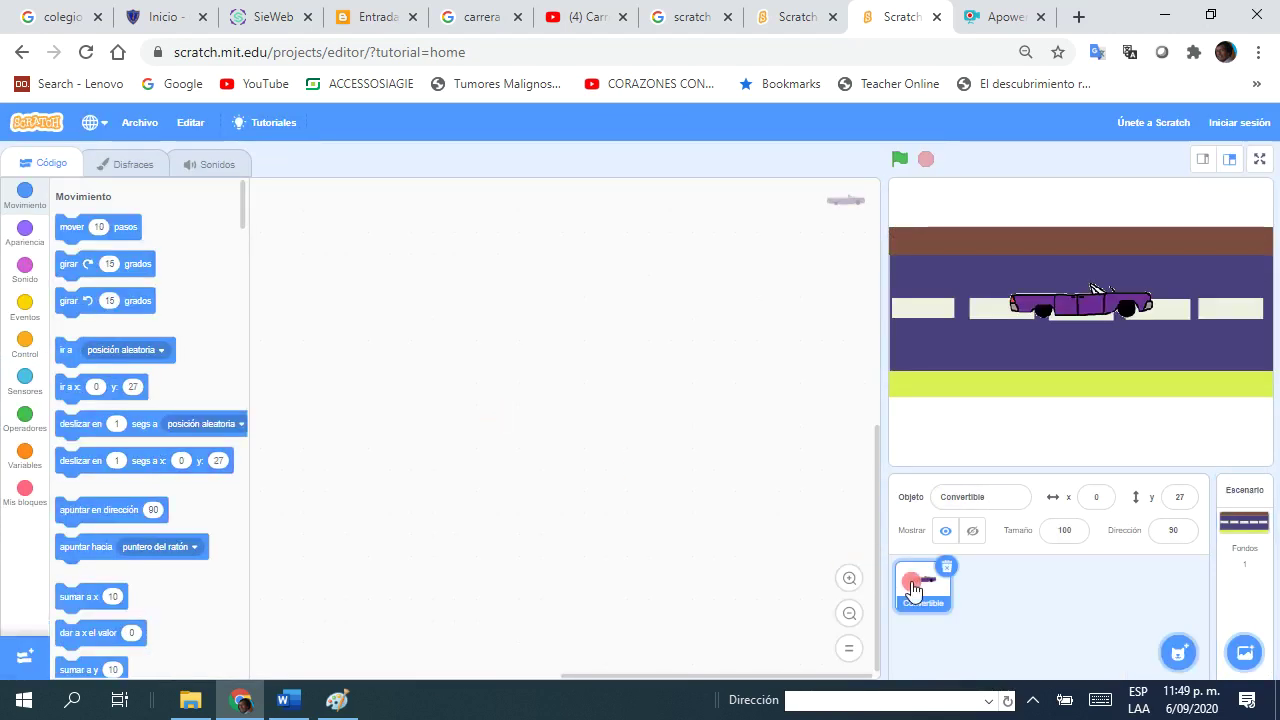
Step: Open the Convertible's costume for editing and set the fill to a strong red with color 100 and brightness 94
{"action": "left_click", "coordinate": [141, 165]}
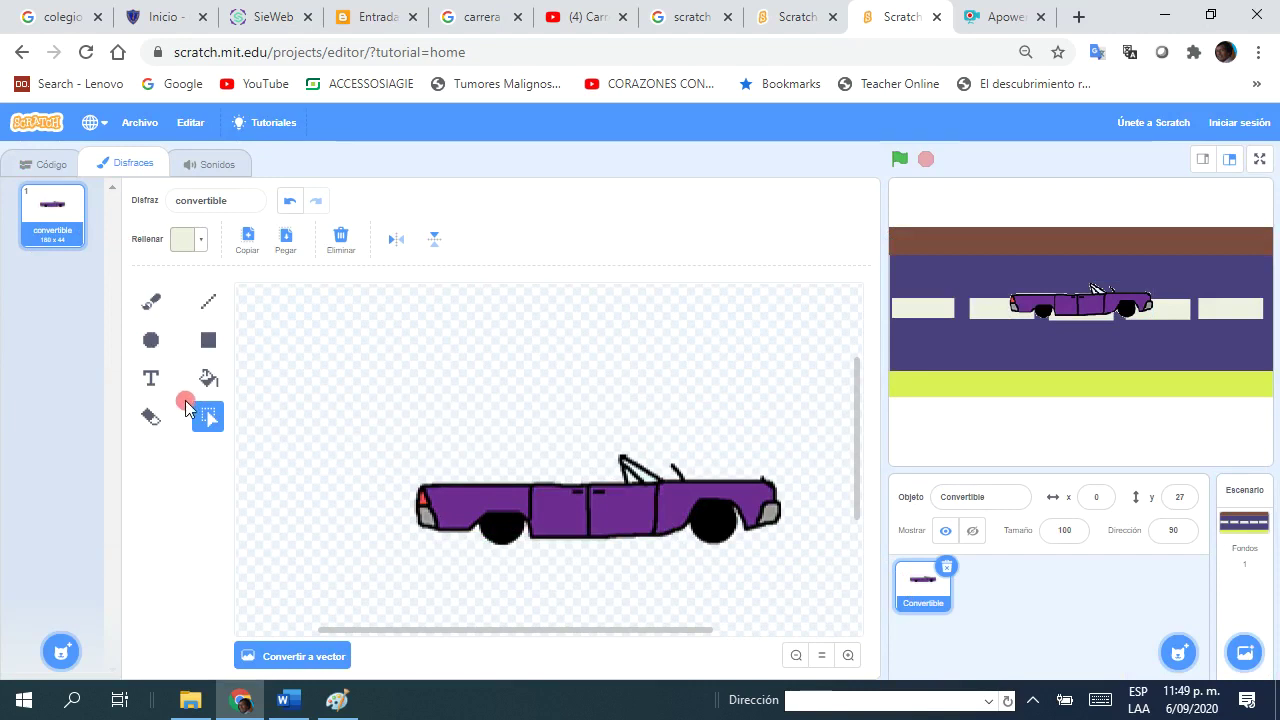
{"action": "left_click", "coordinate": [190, 242]}
{"action": "left_click_drag", "start_coordinate": [141, 328], "coordinate": [243, 335]}
{"action": "left_click_drag", "start_coordinate": [128, 376], "coordinate": [221, 377]}
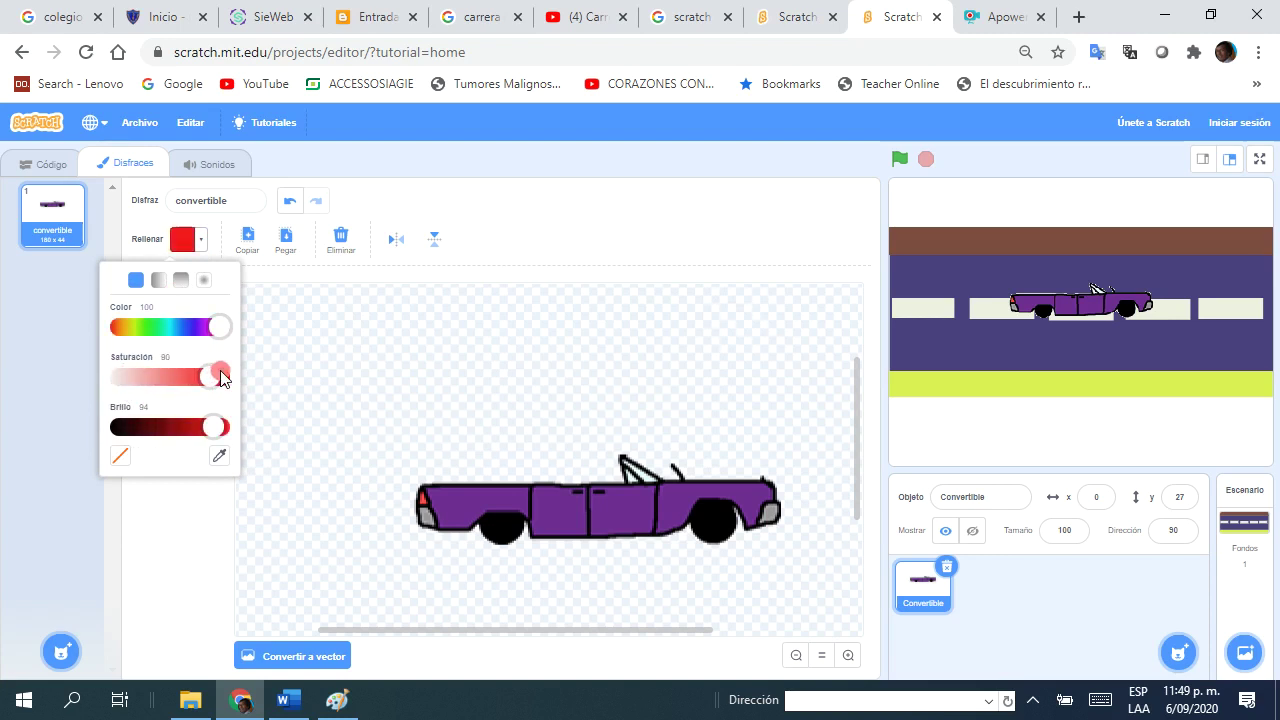
{"action": "left_click", "coordinate": [184, 545]}
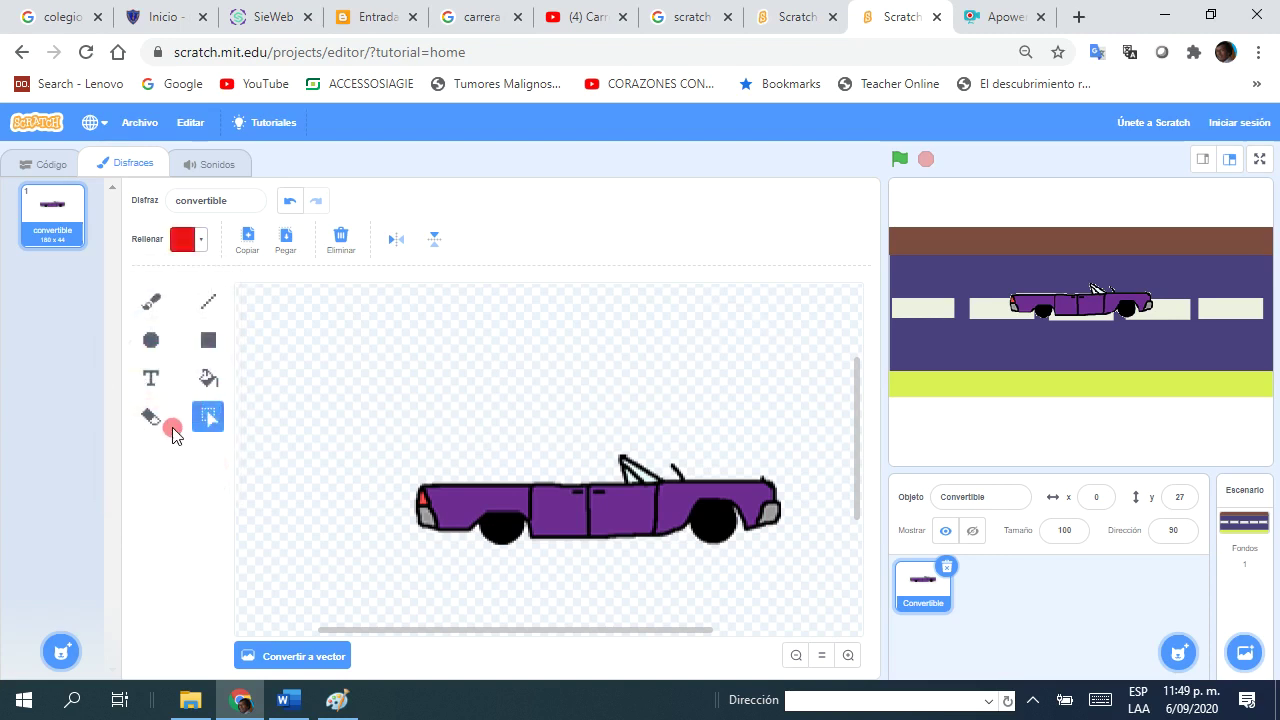
Step: Fill the convertible's purple body panels with the red color
{"action": "left_click", "coordinate": [208, 378]}
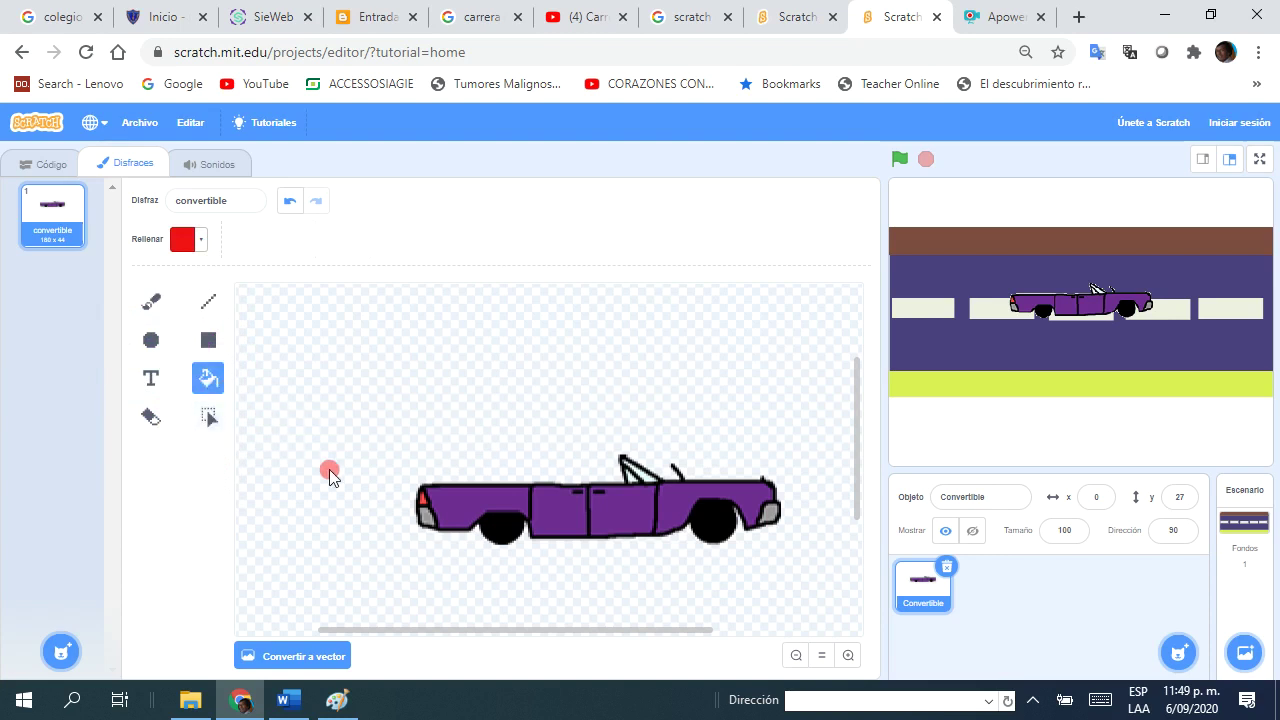
{"action": "left_click", "coordinate": [460, 508]}
{"action": "left_click", "coordinate": [611, 504]}
{"action": "left_click", "coordinate": [682, 509]}
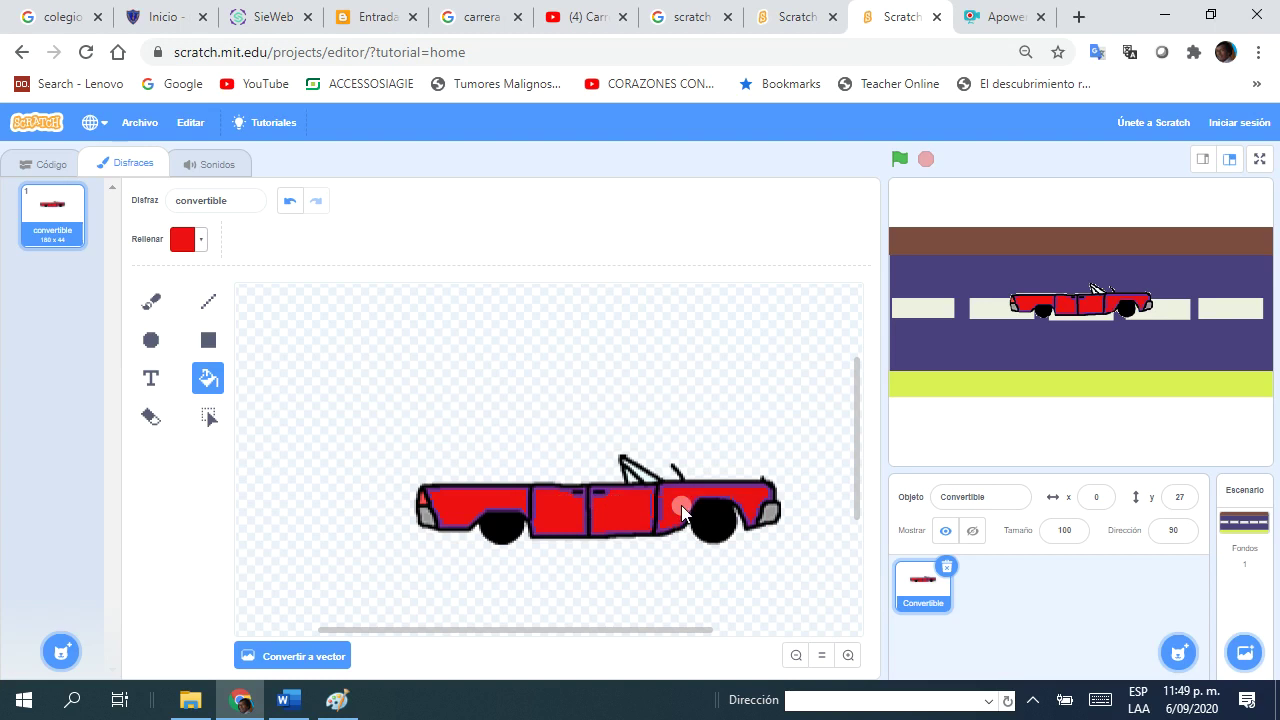
Step: Set the Convertible's size to 40 and place it at the road's left end, at x -229, y 20
{"action": "left_click", "coordinate": [1058, 535]}
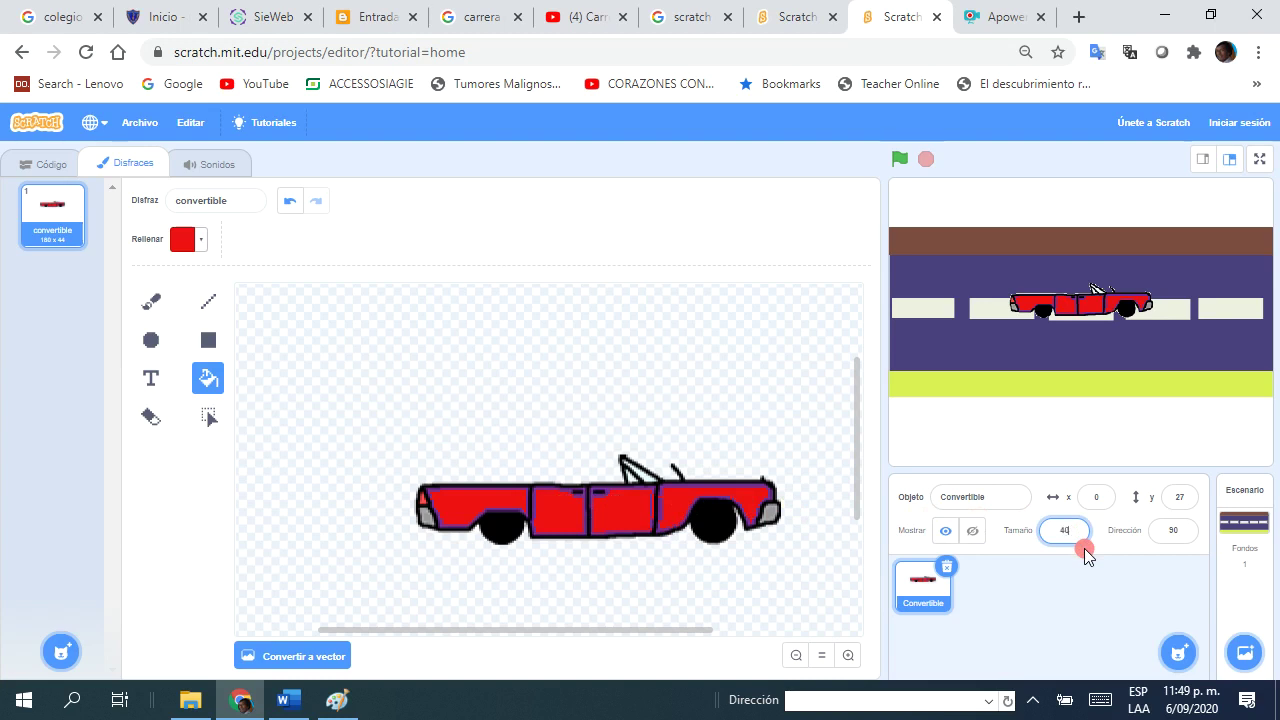
{"action": "key", "text": "Return"}
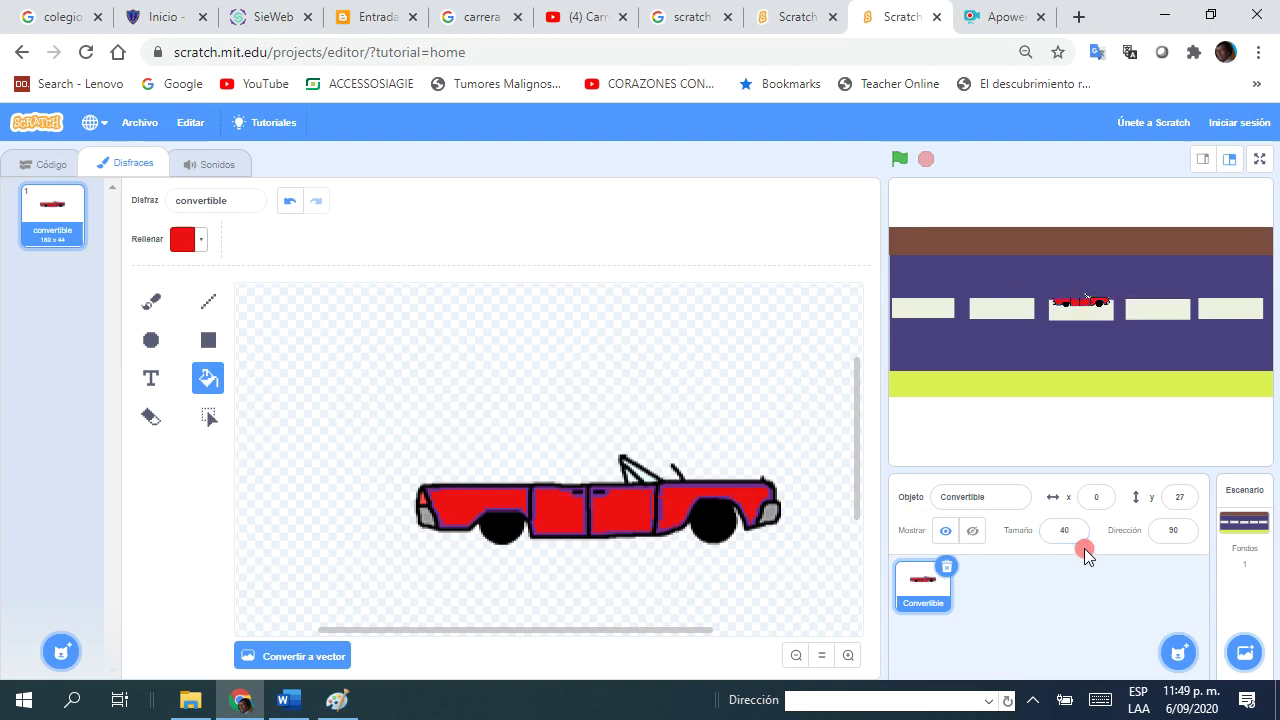
{"action": "left_click", "coordinate": [1076, 300]}
{"action": "left_click_drag", "start_coordinate": [1075, 303], "coordinate": [902, 310]}
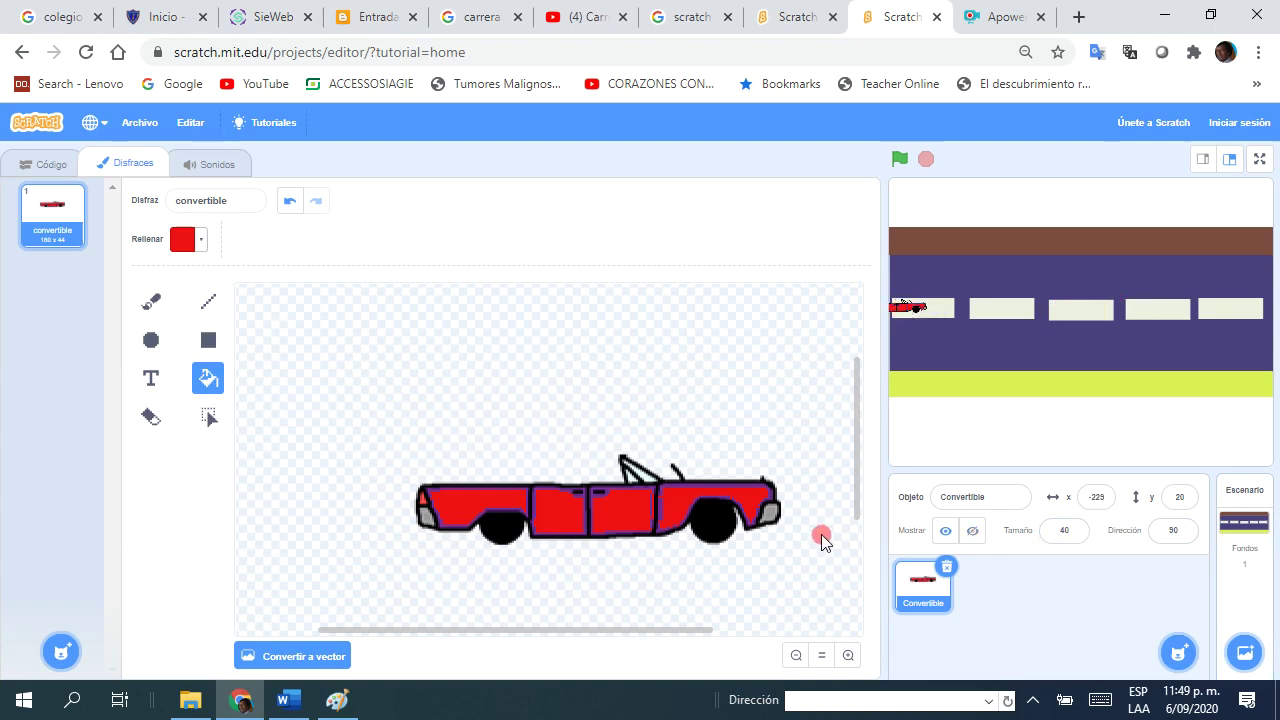
Step: Show the Convertible's code area, examine the reference scripts in the Word instructions, and return to Scratch
{"action": "left_click", "coordinate": [42, 167]}
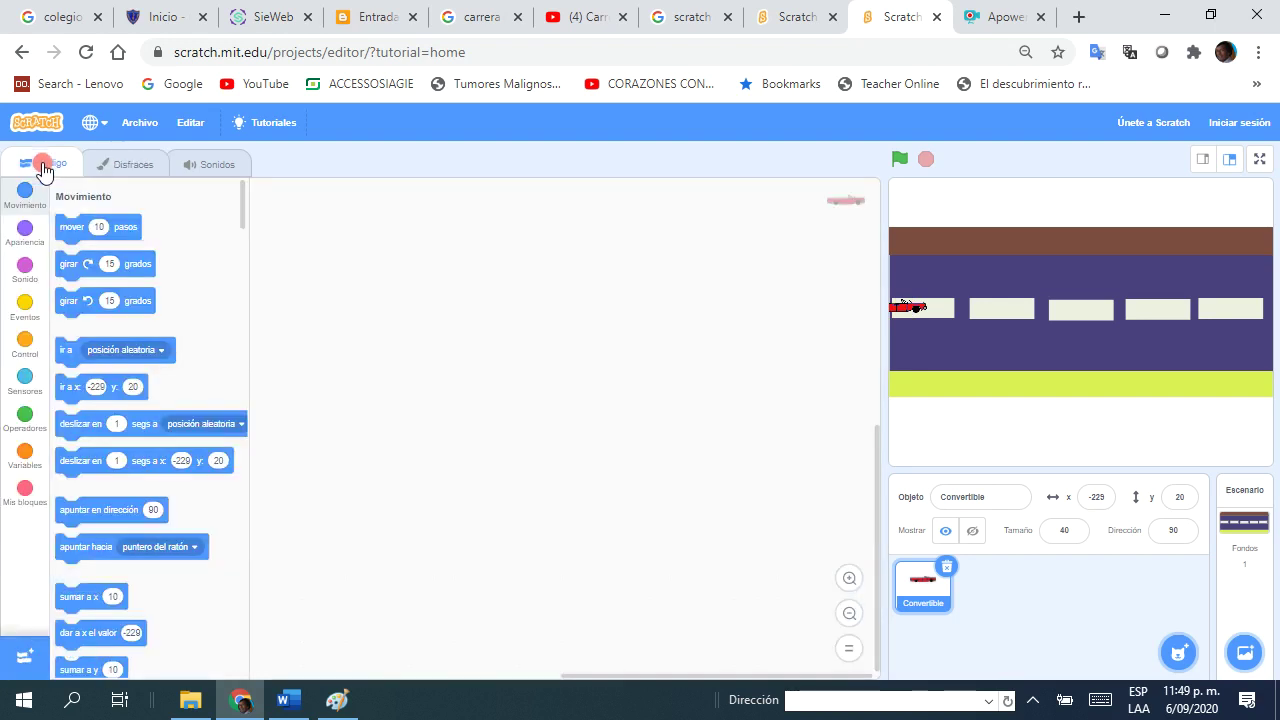
{"action": "left_click", "coordinate": [282, 700]}
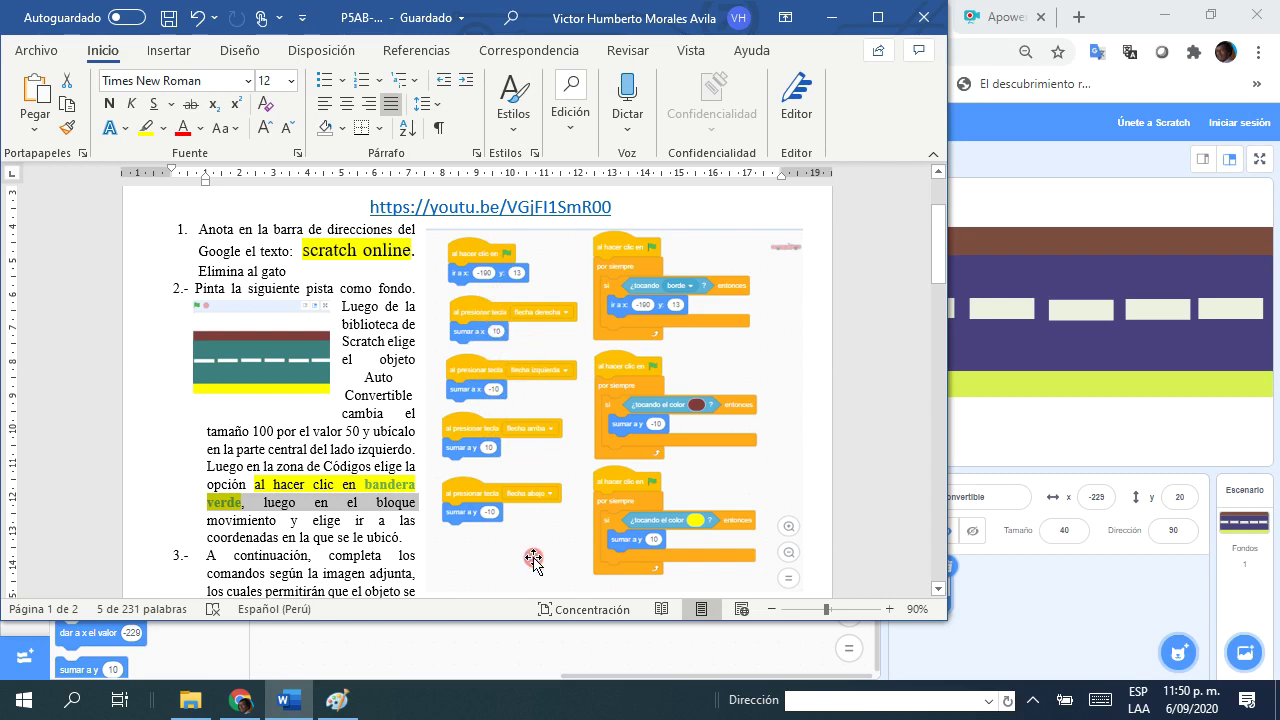
{"action": "mouse_move", "coordinate": [240, 698]}
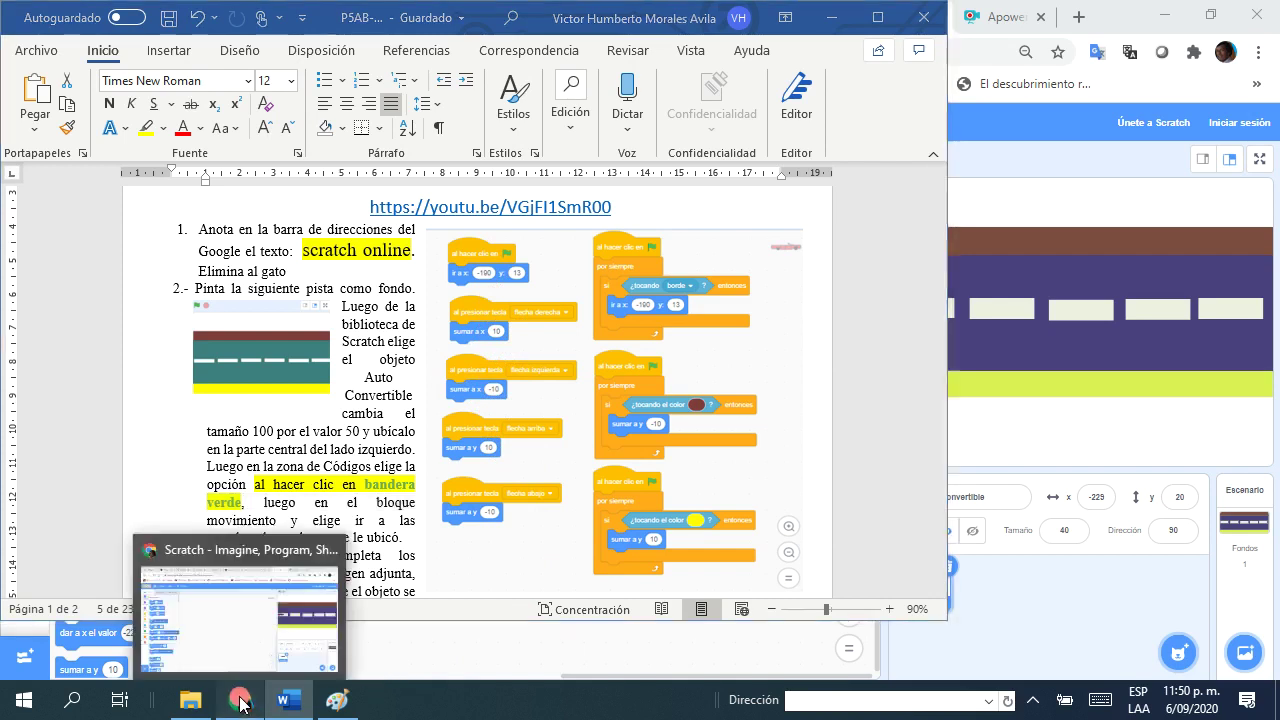
{"action": "left_click", "coordinate": [240, 650]}
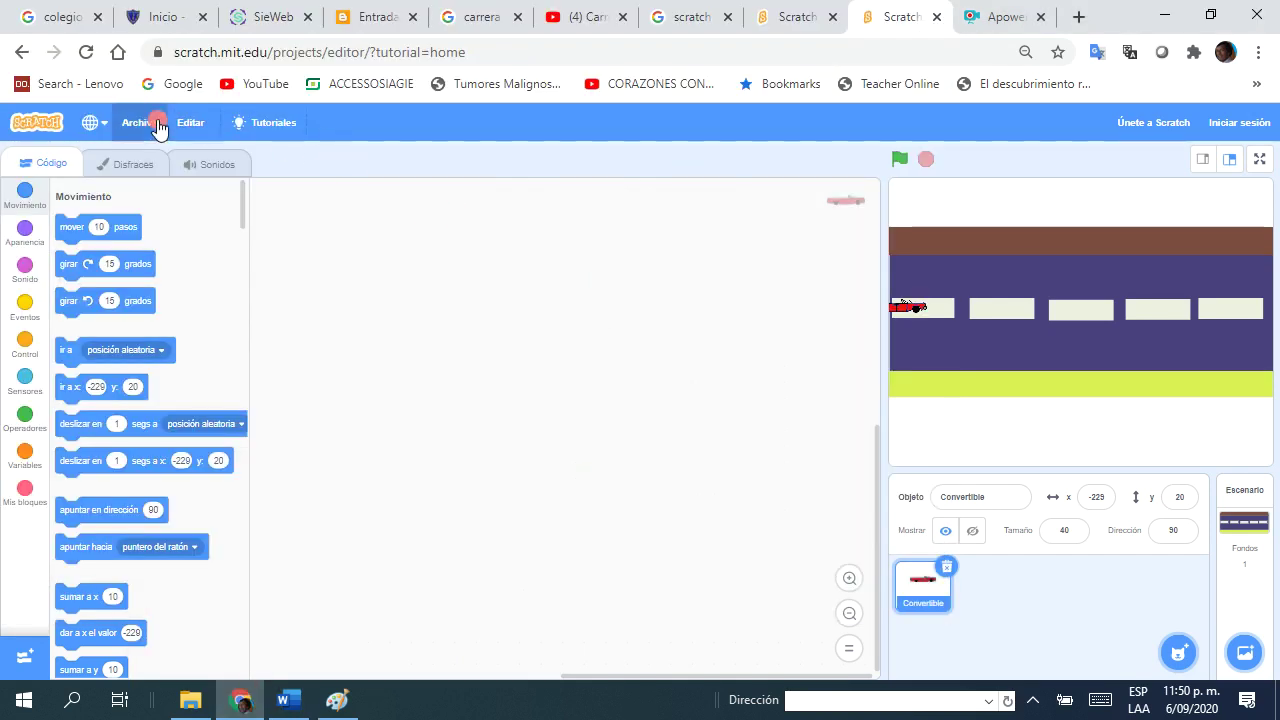
Step: Build a green-flag script for the Convertible that sends it to x -229, y 20
{"action": "left_click", "coordinate": [25, 303]}
{"action": "left_click_drag", "start_coordinate": [80, 229], "coordinate": [365, 228]}
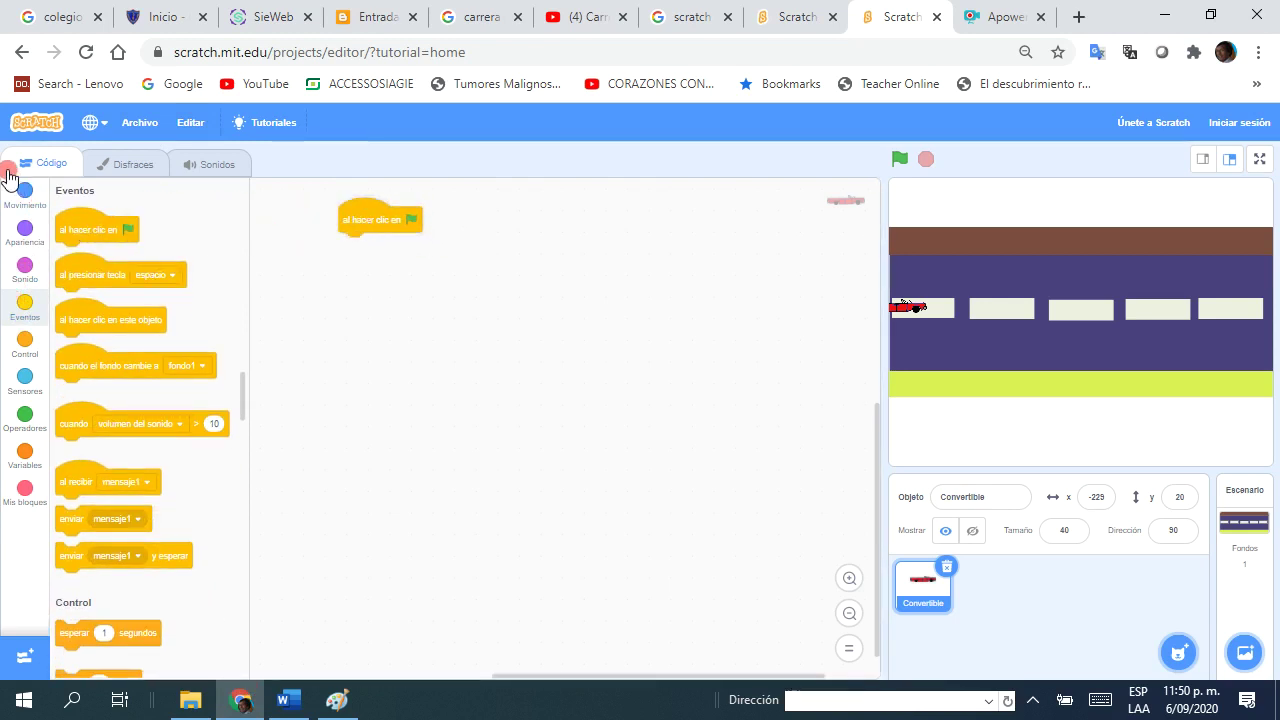
{"action": "left_click", "coordinate": [20, 191]}
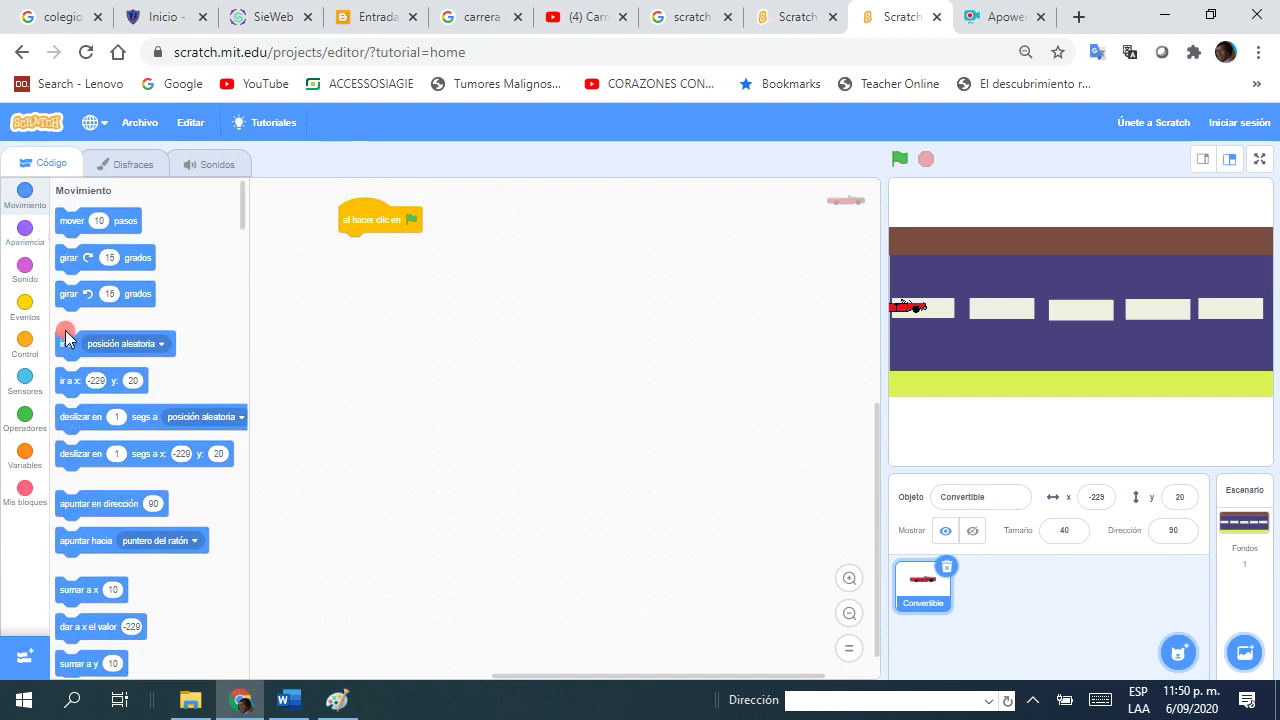
{"action": "left_click_drag", "start_coordinate": [72, 393], "coordinate": [362, 274]}
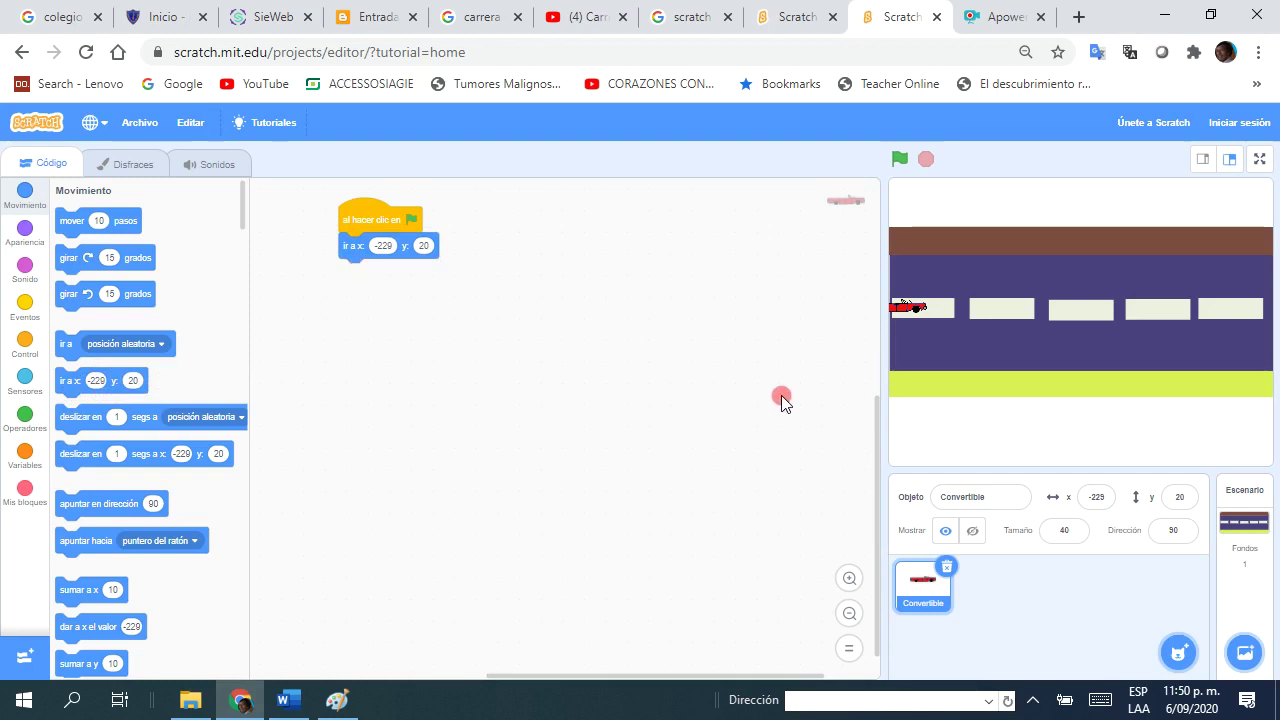